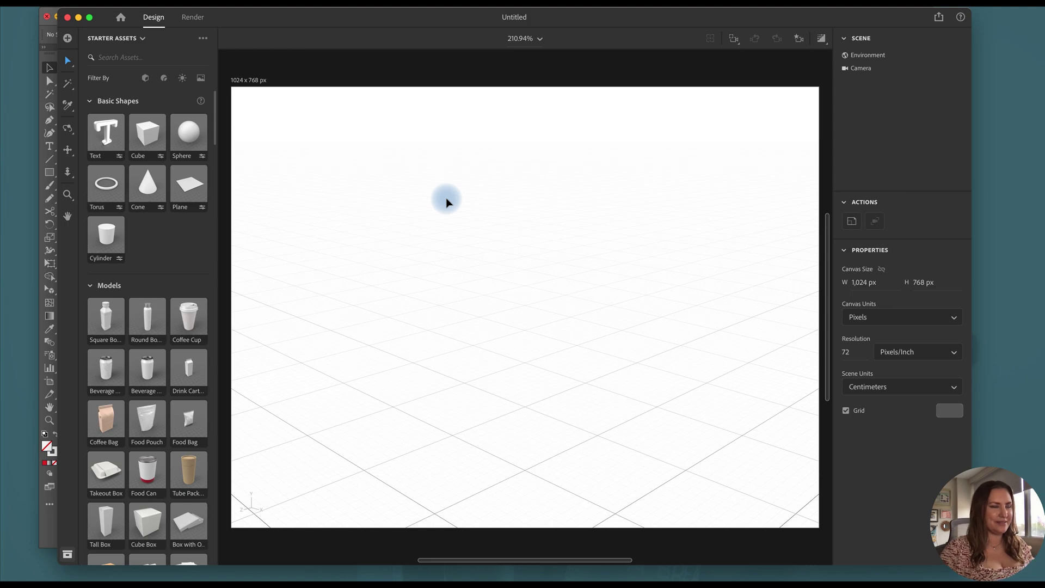
At 100% zoom, resize the canvas to 2010 x 1508 px and set its resolution to 300 pixels per inch
left_click(540, 39)
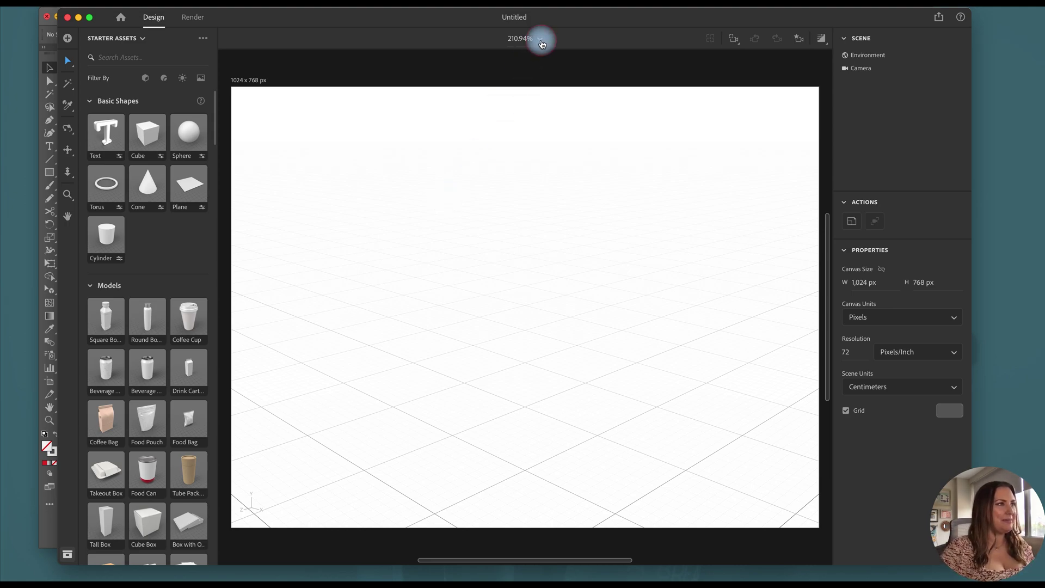
left_click(512, 126)
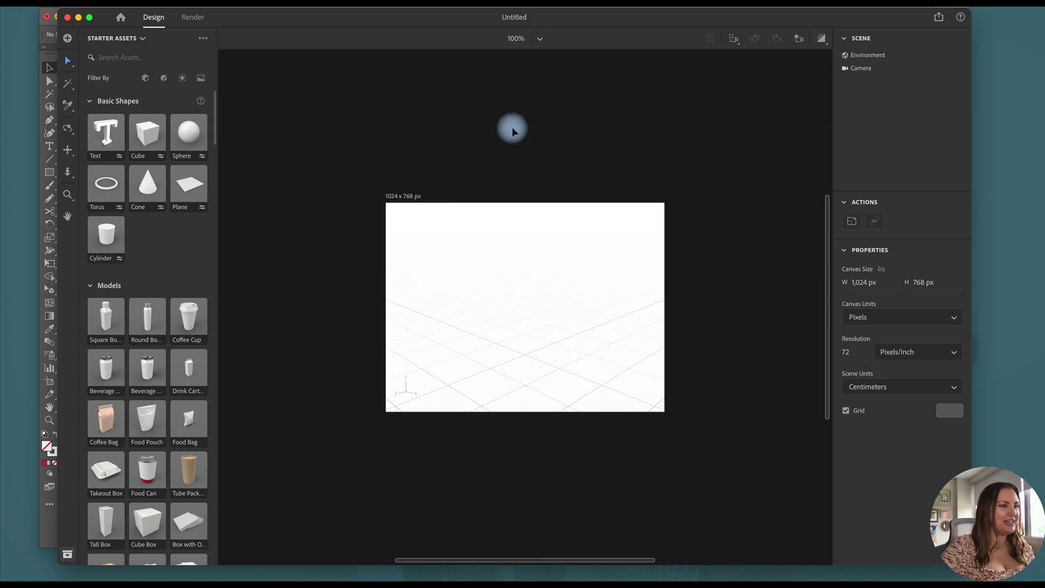
left_click(399, 196)
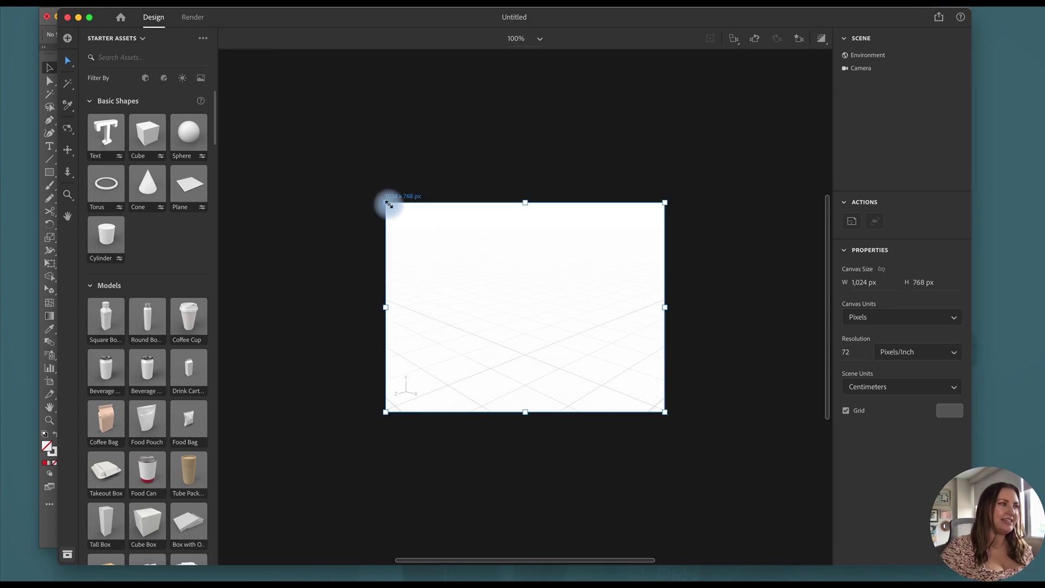
left_click_drag(386, 202, 261, 105)
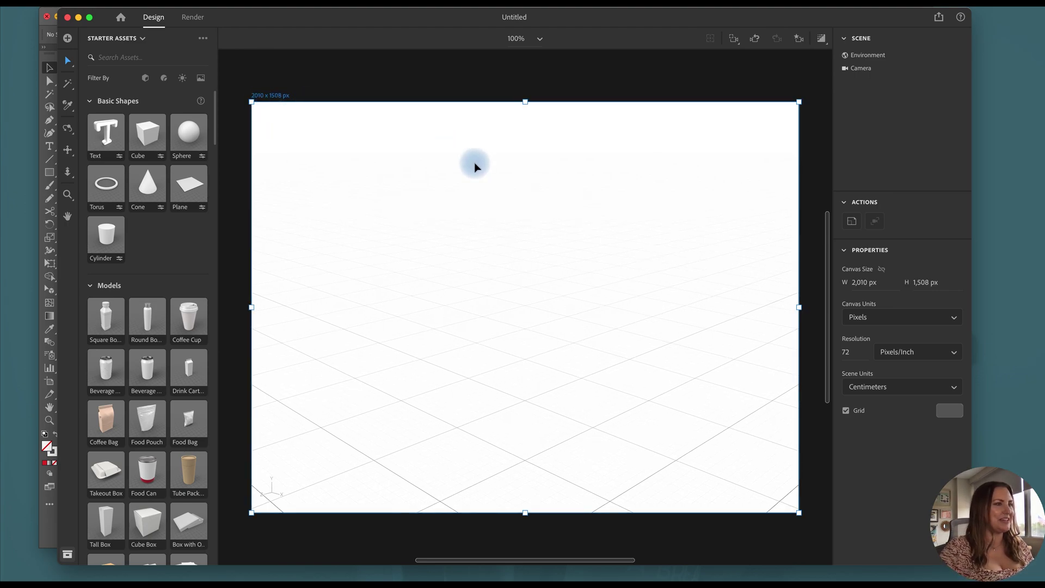
left_click(849, 354)
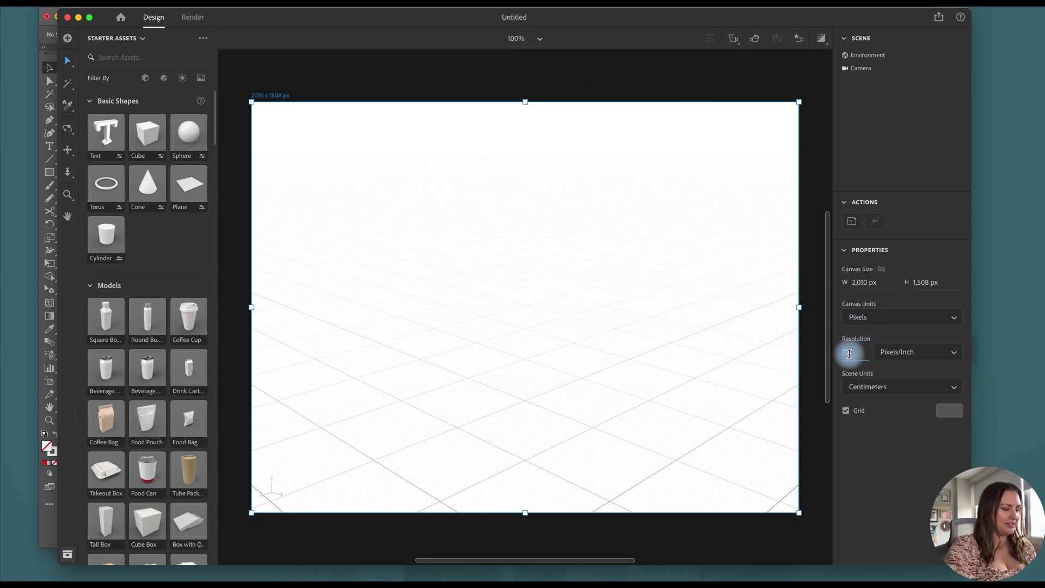
key("Return")
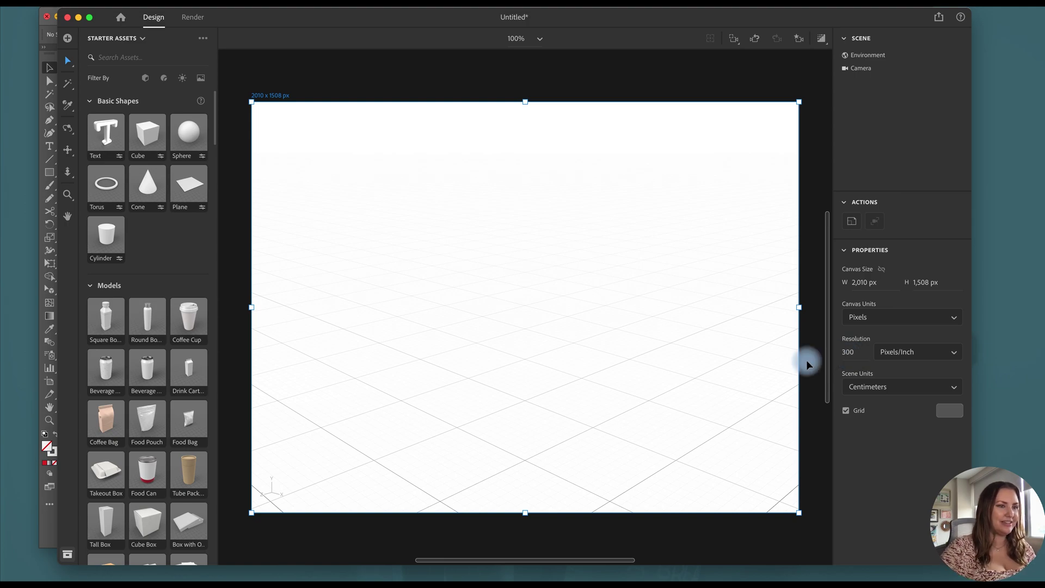
left_click(805, 360)
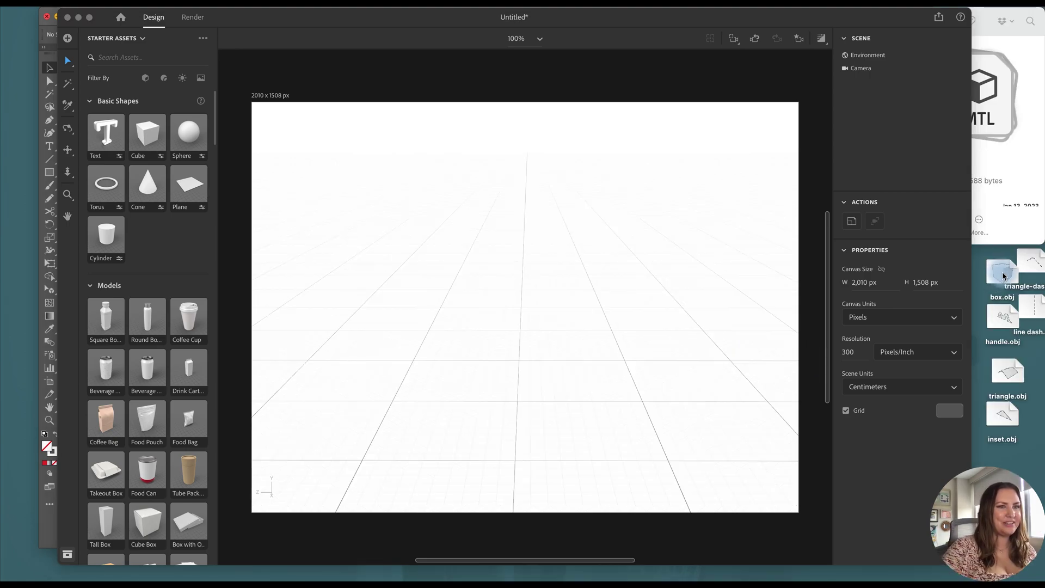
Import box.obj, drop it to the ground at Z 0, and bring in triangle.obj as the roof
left_click_drag(996, 275, 526, 408)
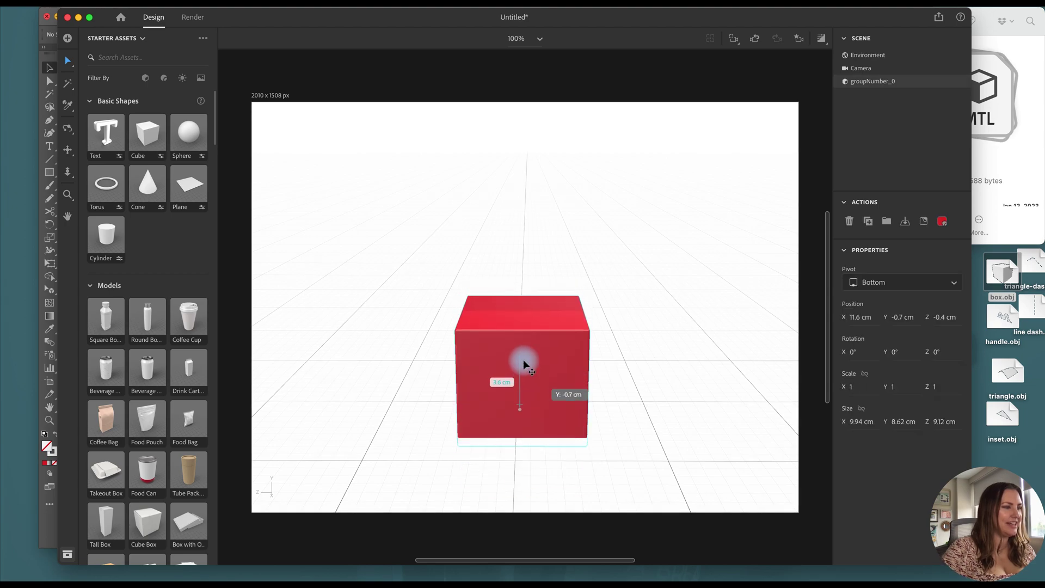
left_click(905, 222)
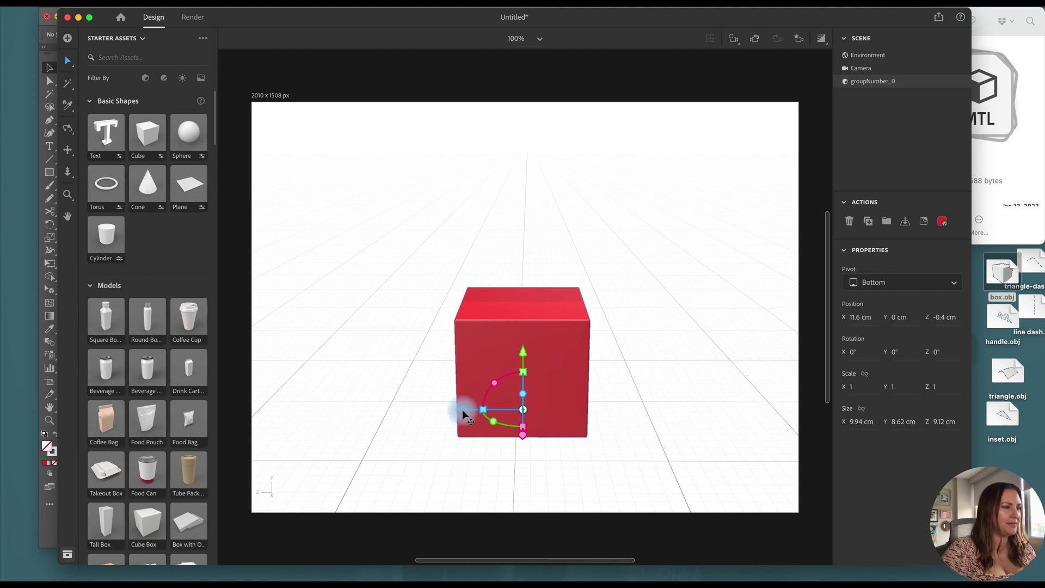
left_click_drag(463, 410, 452, 410)
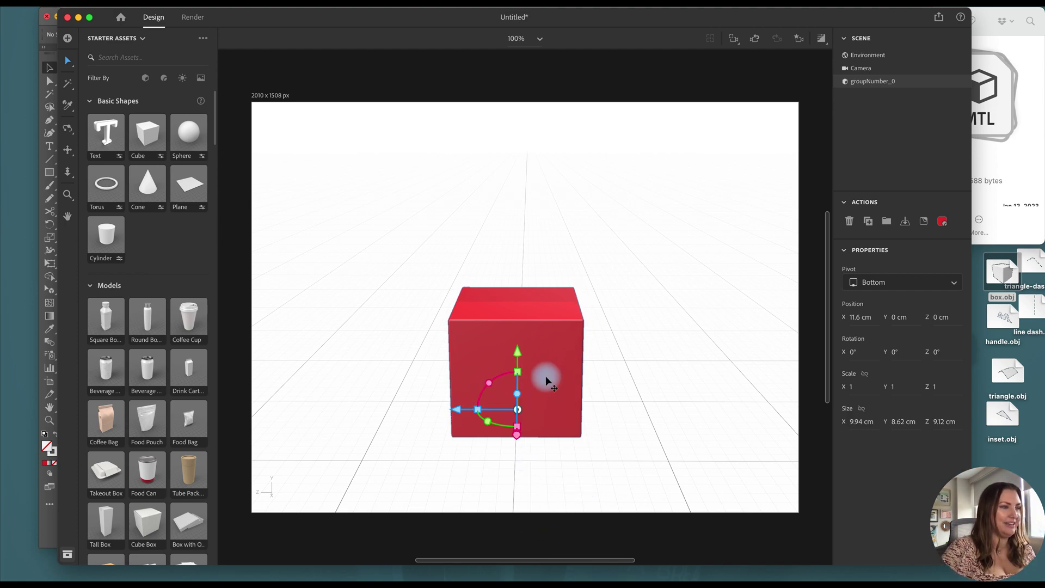
left_click_drag(1008, 372, 612, 263)
Slide the roof over the box, name the parts box and triangle, and align them together
left_click_drag(572, 320, 476, 320)
double_click(887, 95)
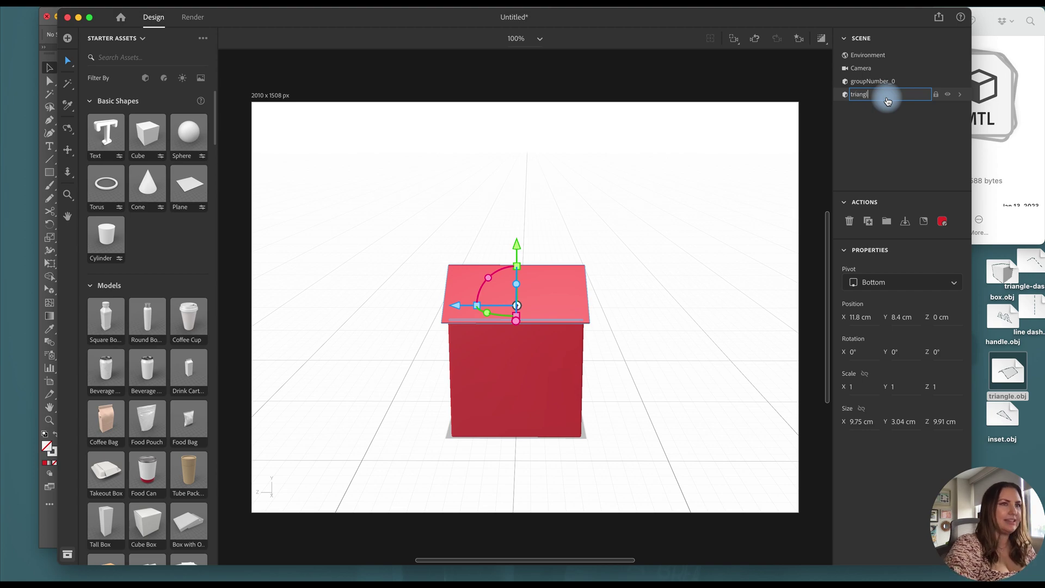
double_click(866, 82)
type("bo")
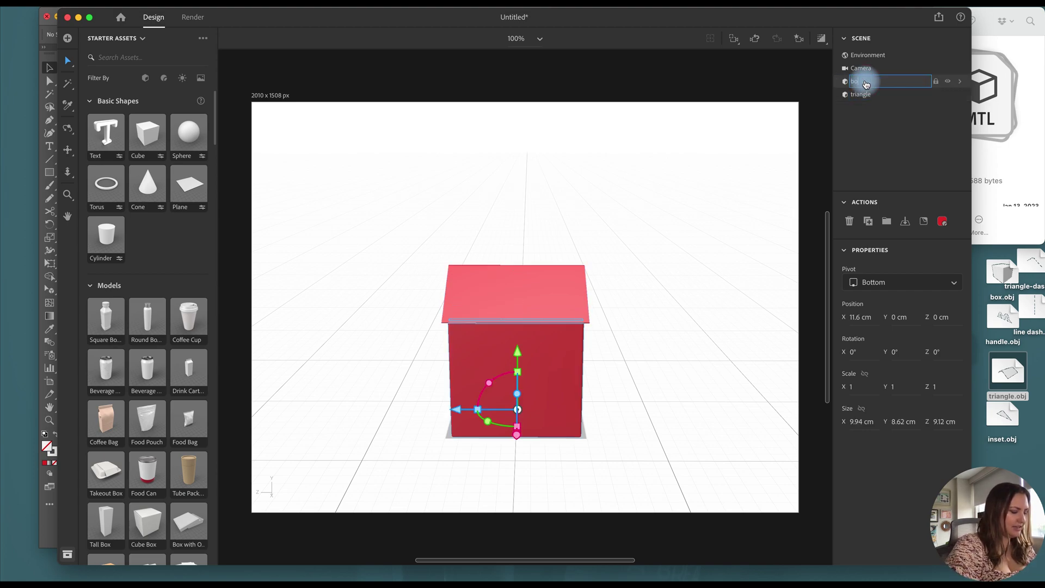
type("x")
key("Return")
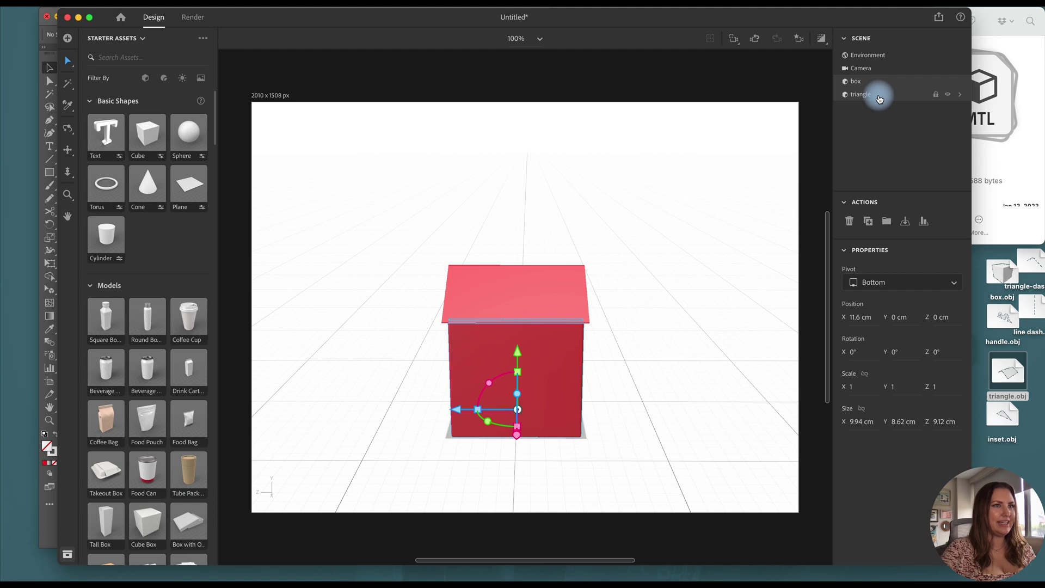
left_click(880, 96, "shift")
left_click(925, 224)
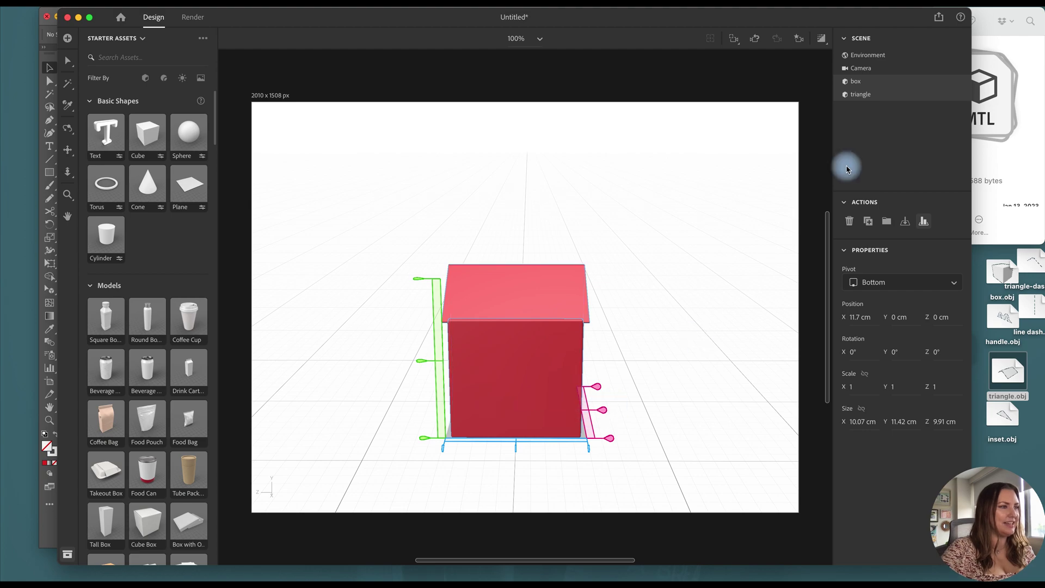
Narrow the triangle roof's depth to 9.12 cm to match the box
left_click(856, 81)
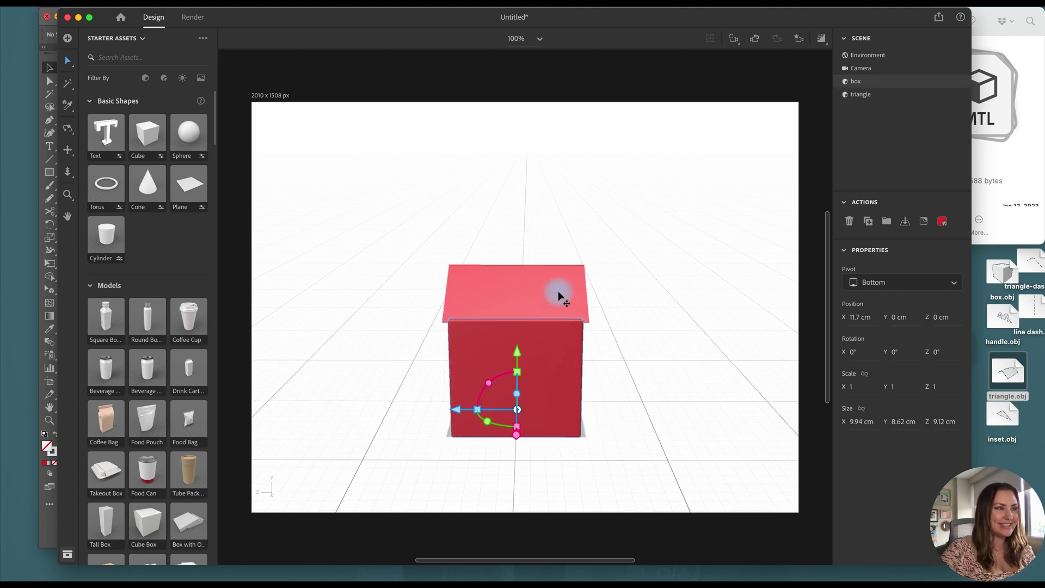
left_click(559, 290)
left_click(479, 357)
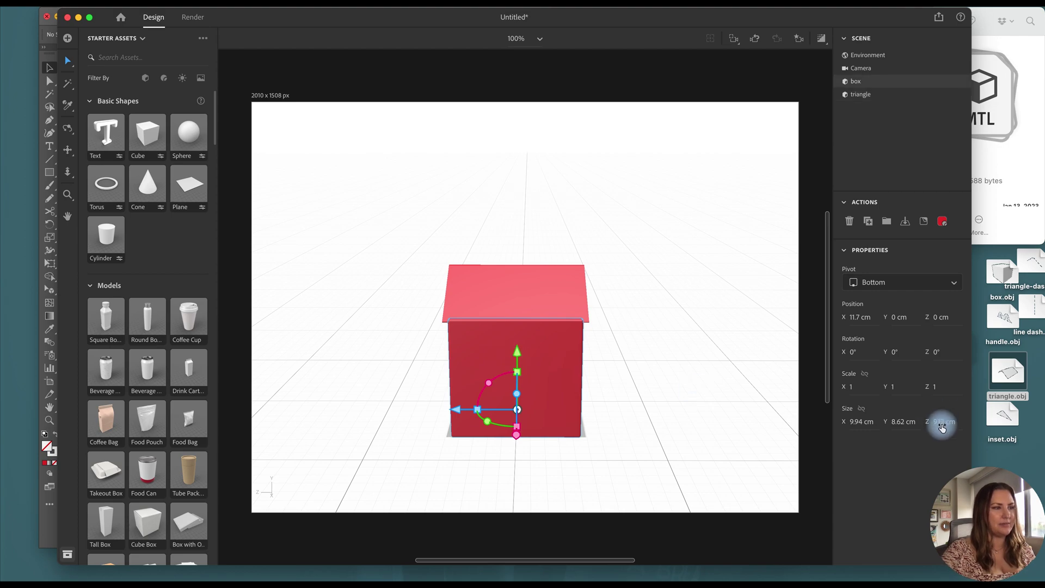
left_click(520, 282)
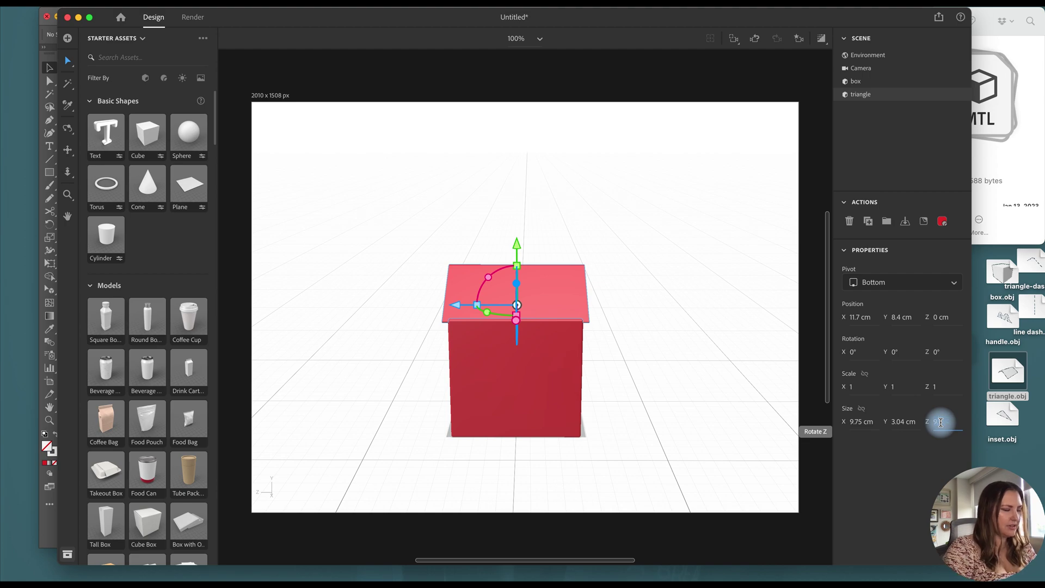
left_click_drag(941, 425, 940, 423)
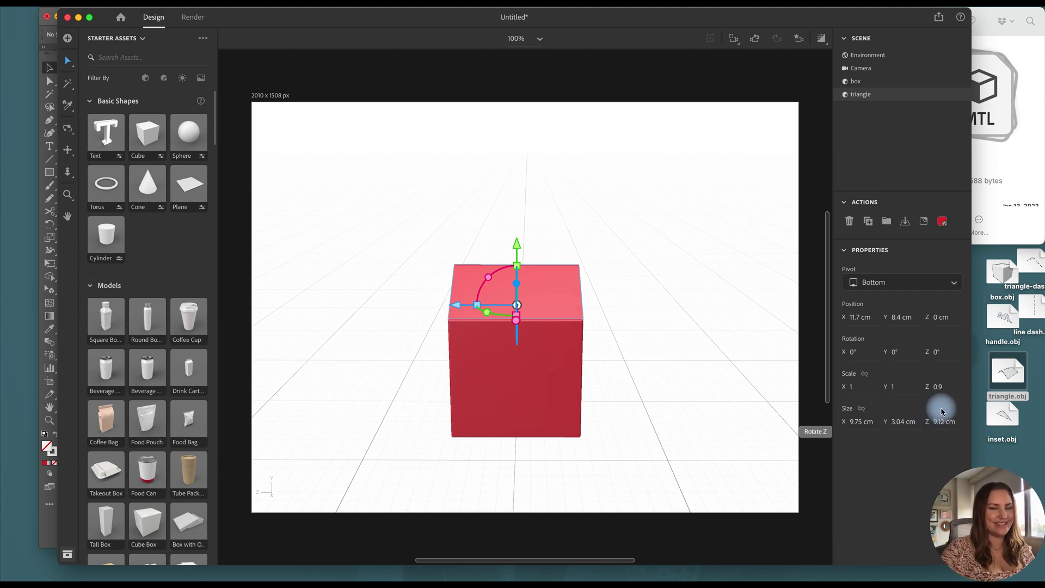
Save the current straight-on view as a camera bookmark named Front
left_click(626, 402)
left_click(799, 38)
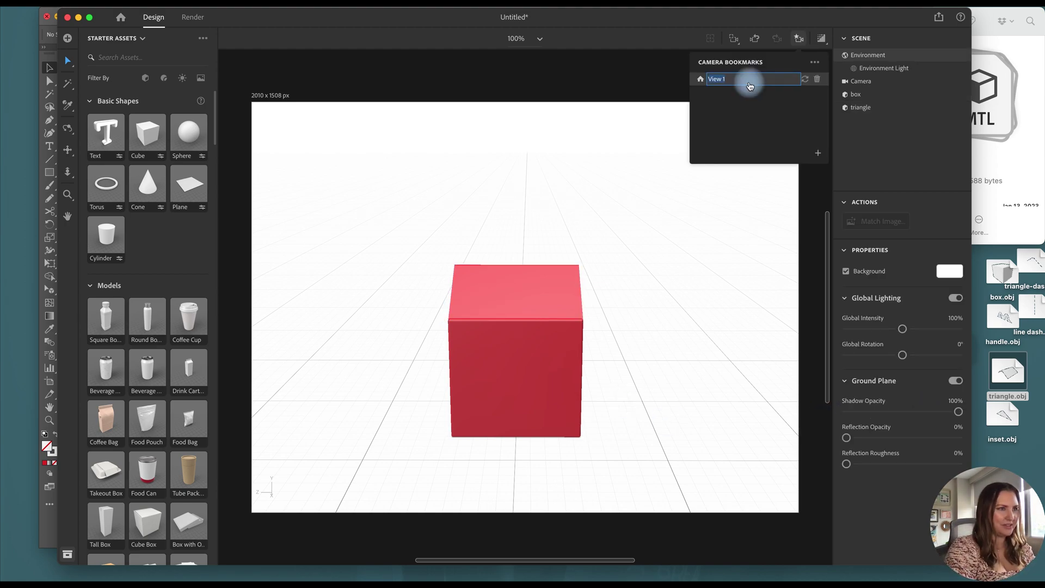
key("Return")
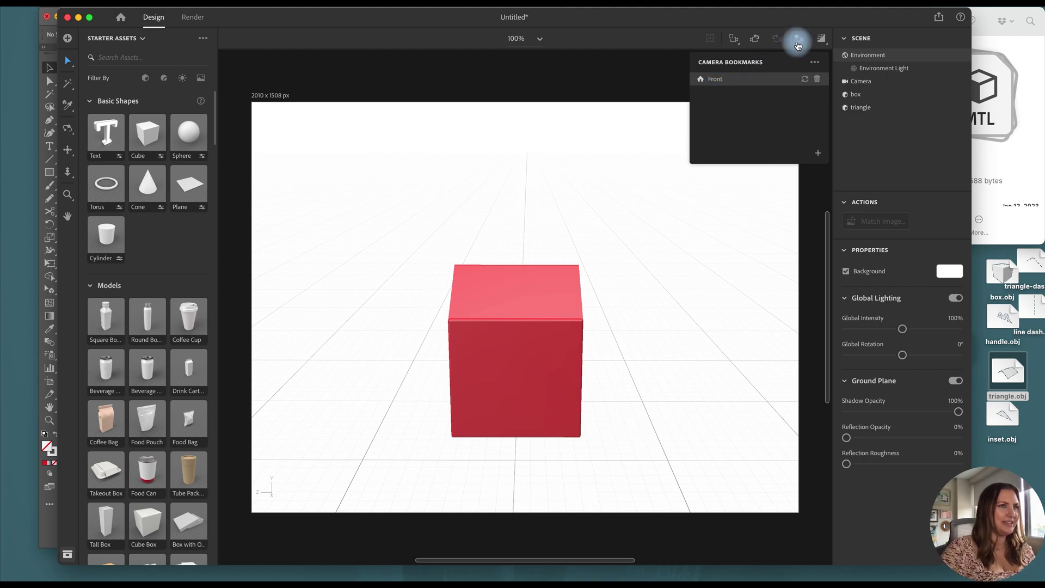
left_click(799, 38)
Orbit and pan to an angled side view and add a second camera bookmark for it
left_click(68, 128)
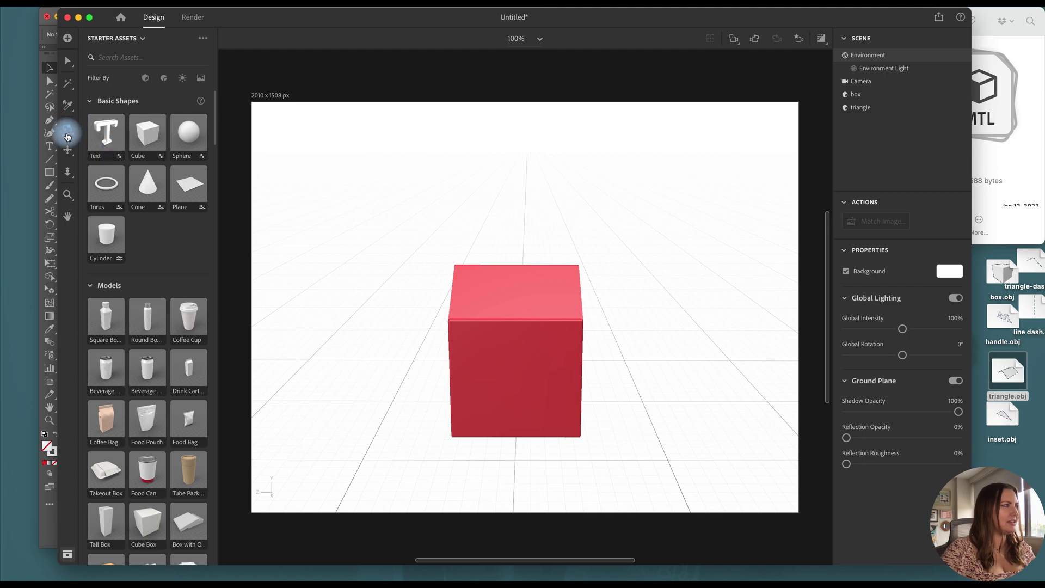
left_click_drag(692, 428, 637, 434)
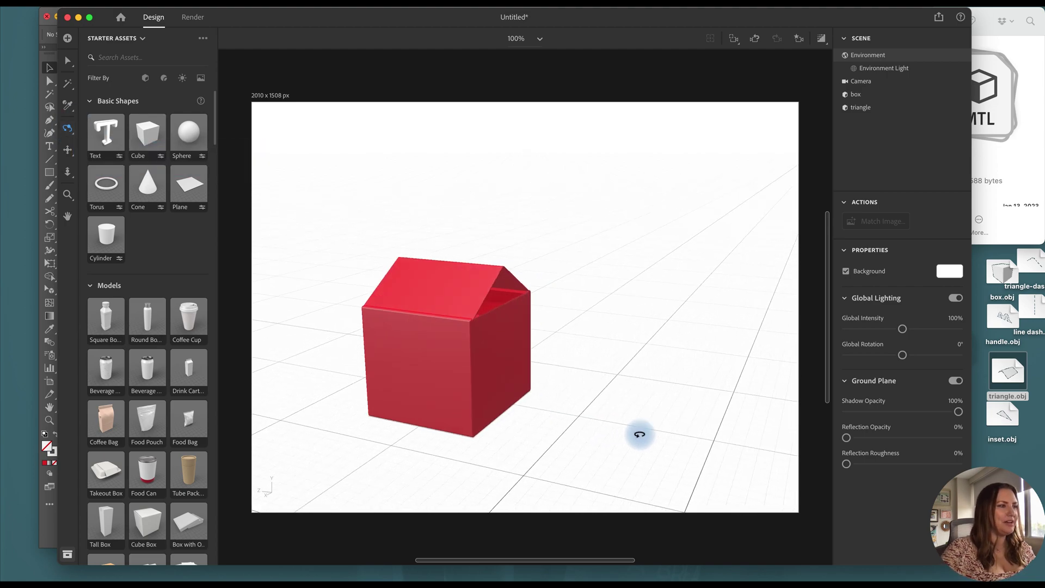
left_click(67, 150)
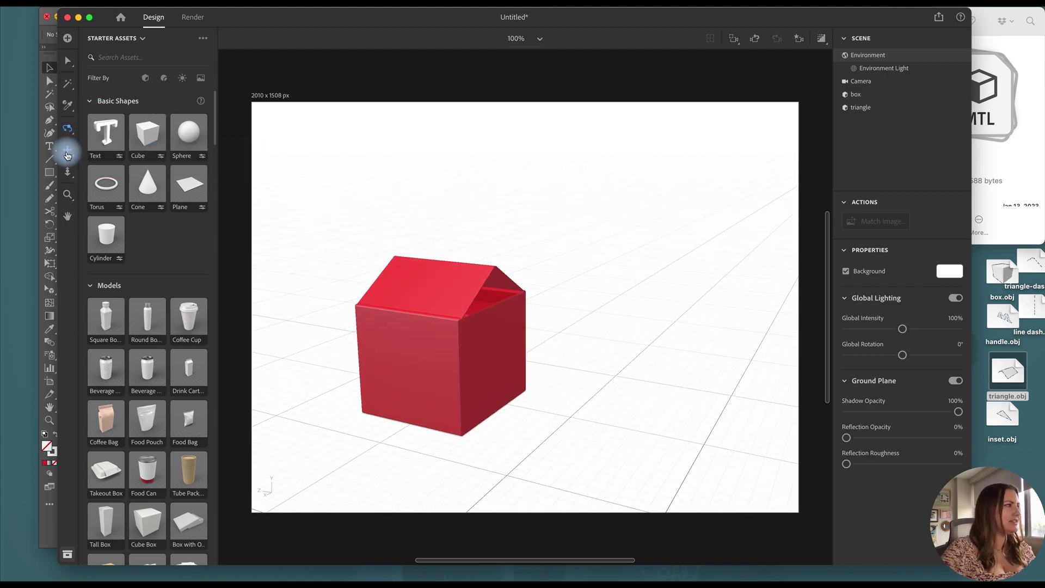
left_click_drag(341, 260, 499, 266)
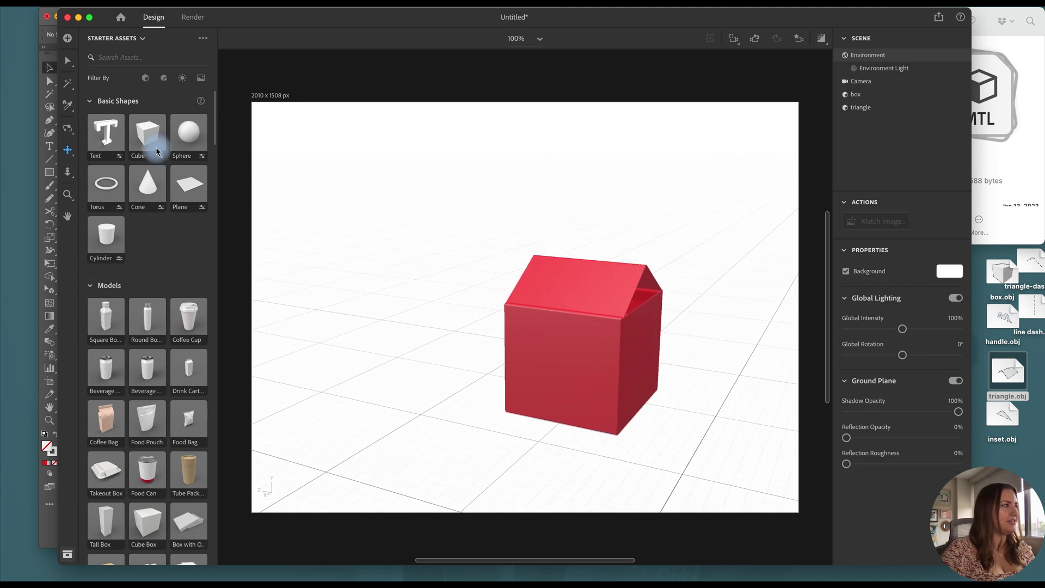
left_click(68, 128)
left_click_drag(739, 411, 654, 413)
left_click(799, 38)
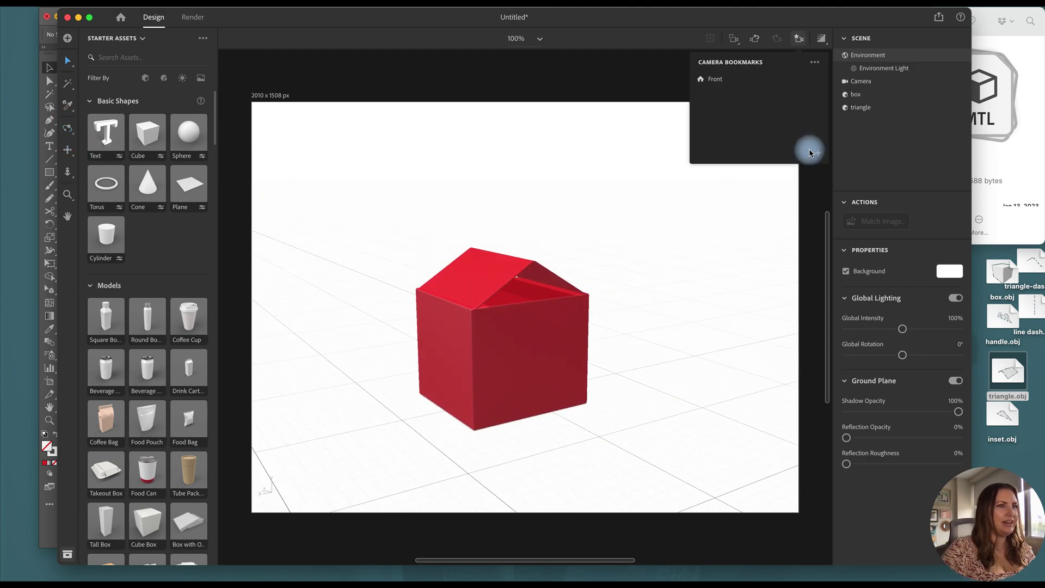
left_click(818, 153)
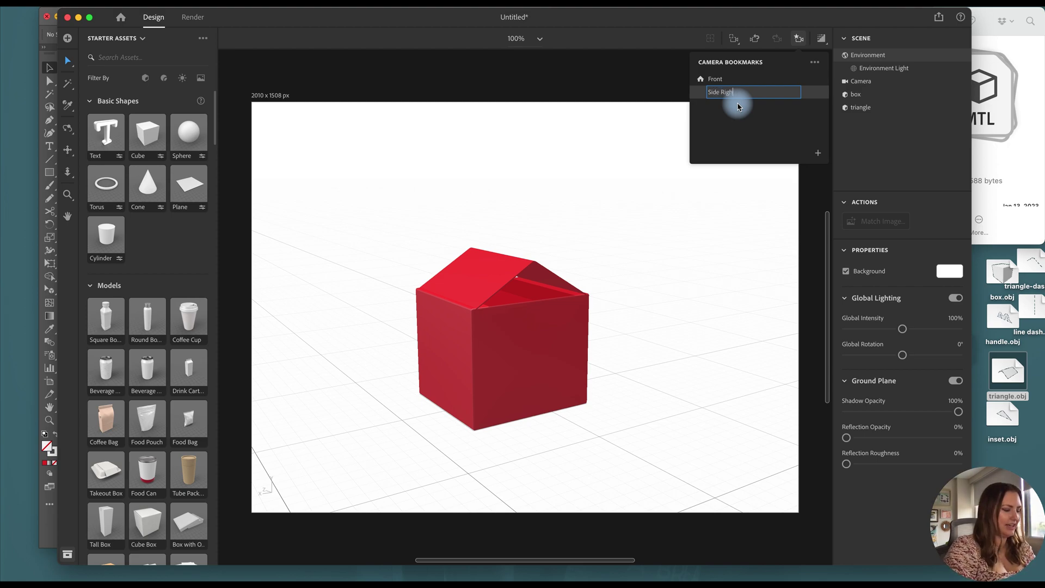
Raise the triangle roof piece slightly
left_click(499, 255)
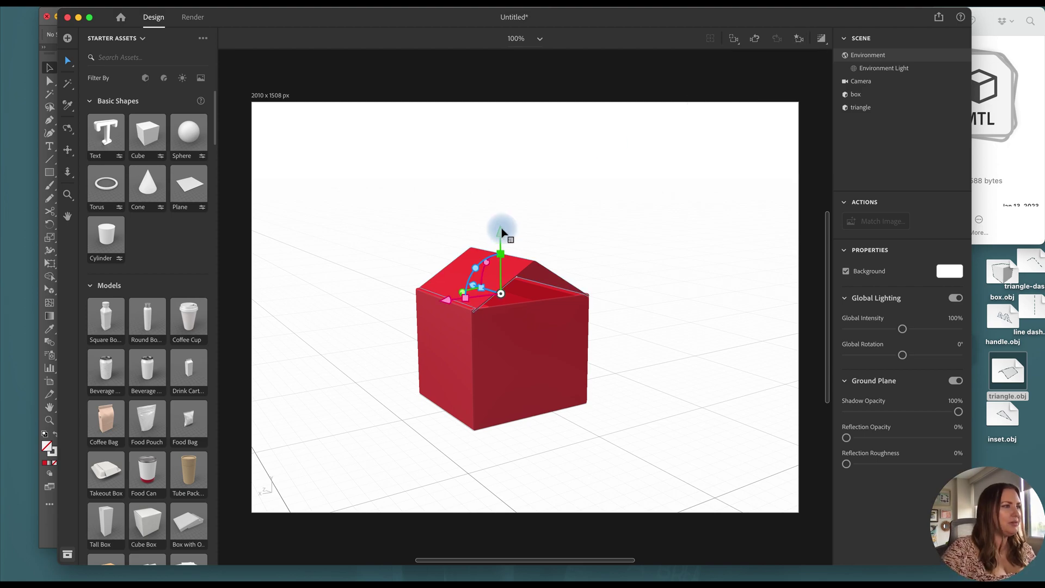
left_click_drag(499, 232, 497, 231)
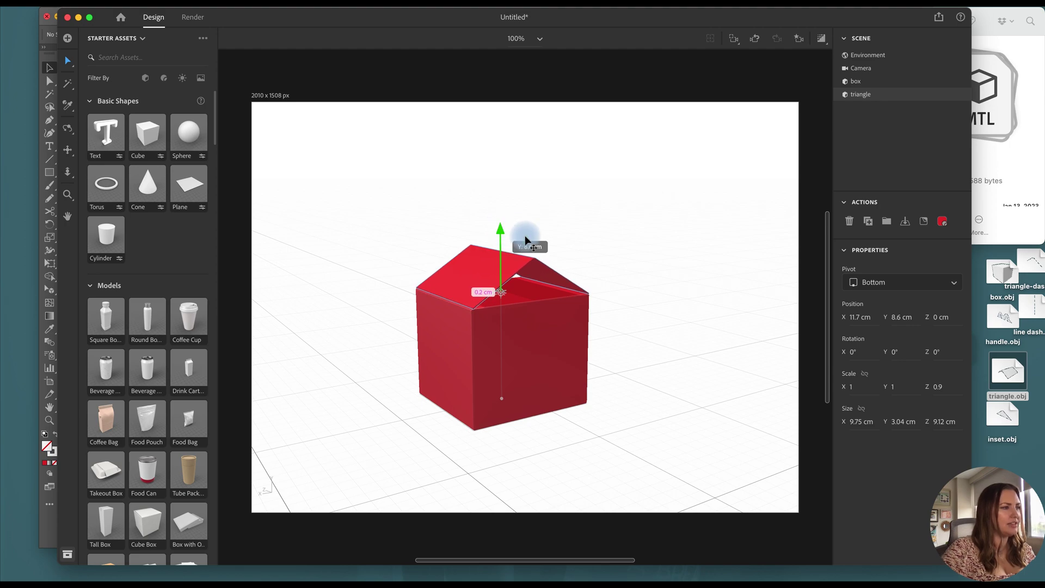
left_click(638, 273)
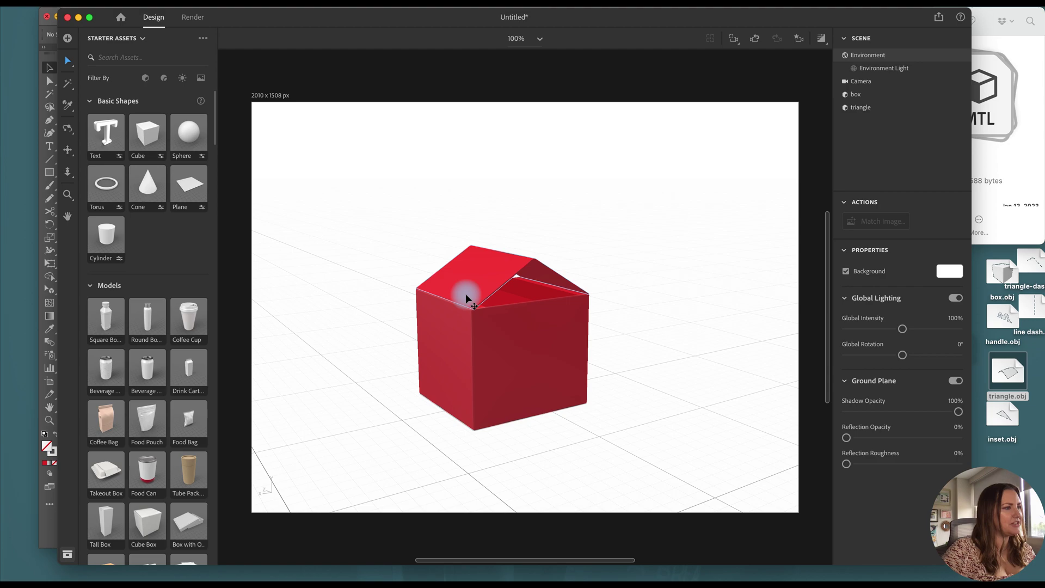
Import the inset piece, tilt it 24° on X, and lift it to Y 8.5 cm onto the roof slope
scroll(466, 293, "up", 3)
left_click_drag(1004, 415, 502, 279)
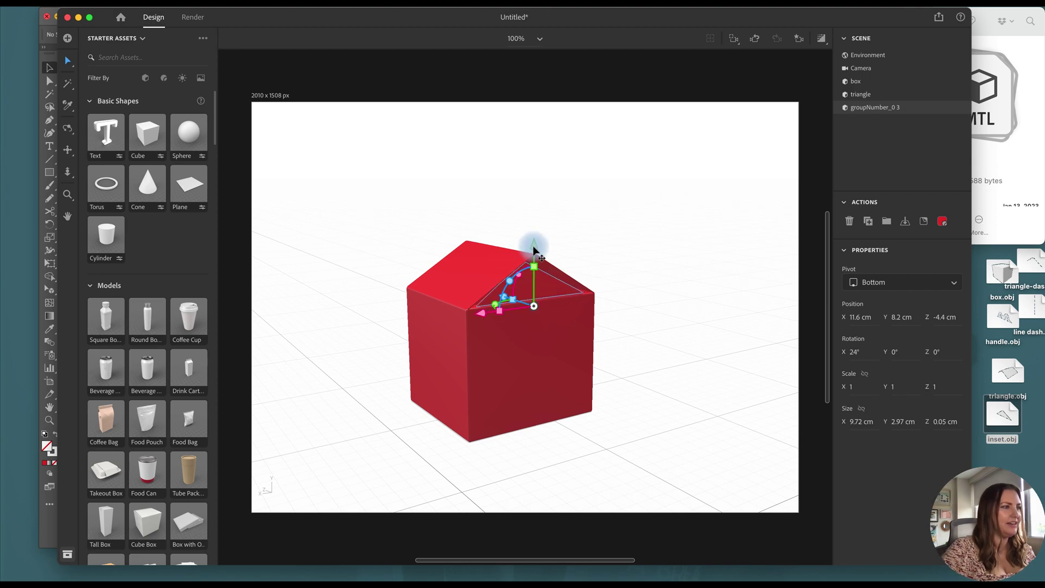
left_click_drag(534, 245, 534, 242)
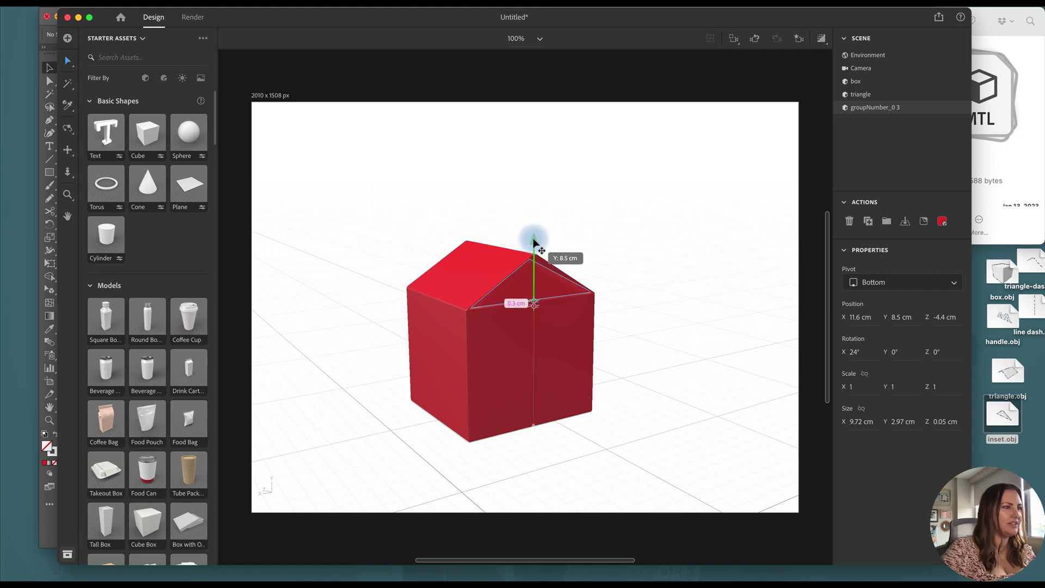
Turn on the live render preview with ground shadows and orbit to view the house from a new angle
left_click(624, 243)
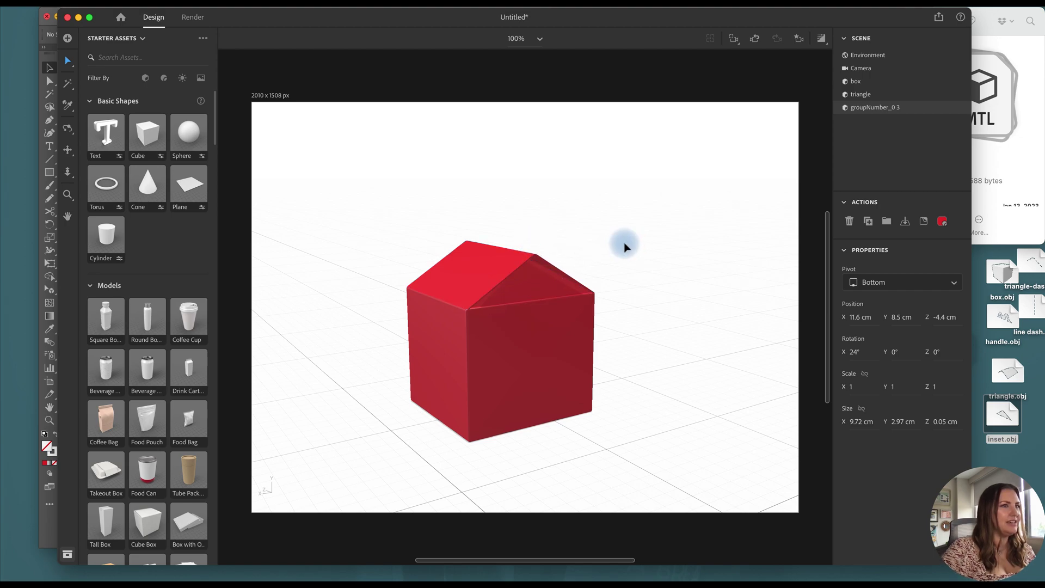
left_click(820, 39)
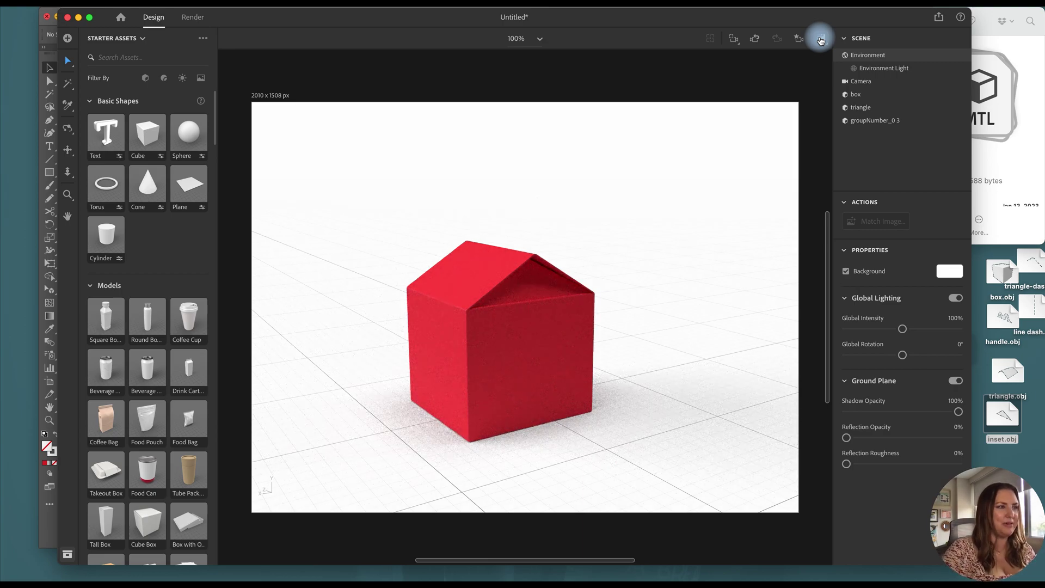
left_click(532, 272)
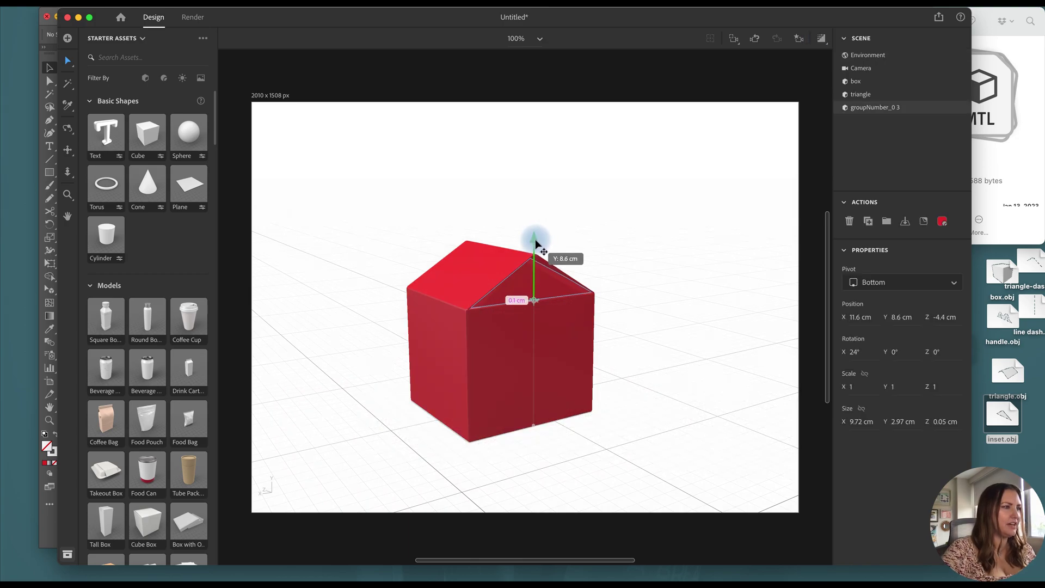
left_click(820, 39)
left_click(684, 158)
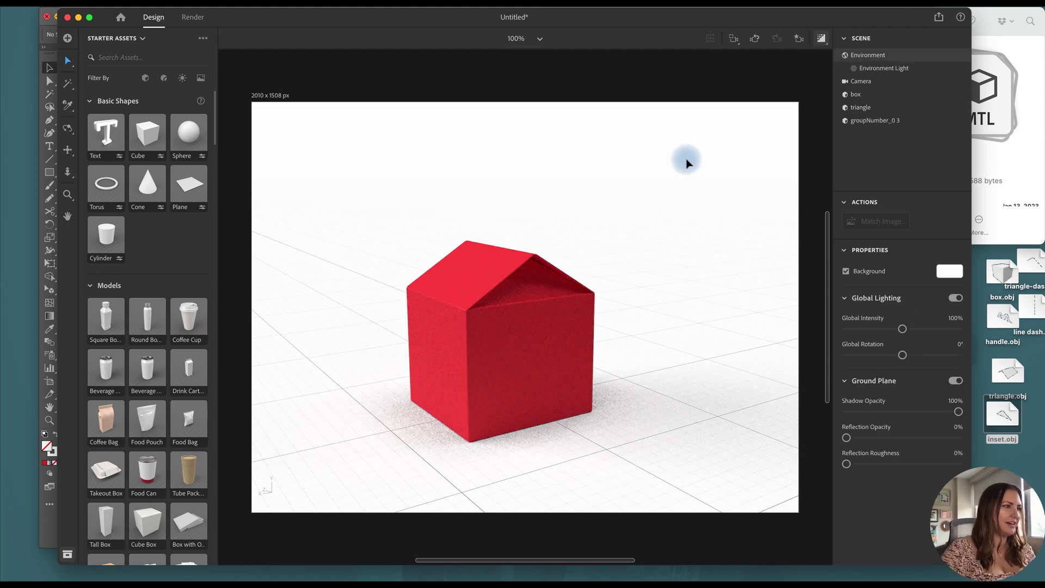
left_click(68, 130)
left_click_drag(392, 281, 427, 286)
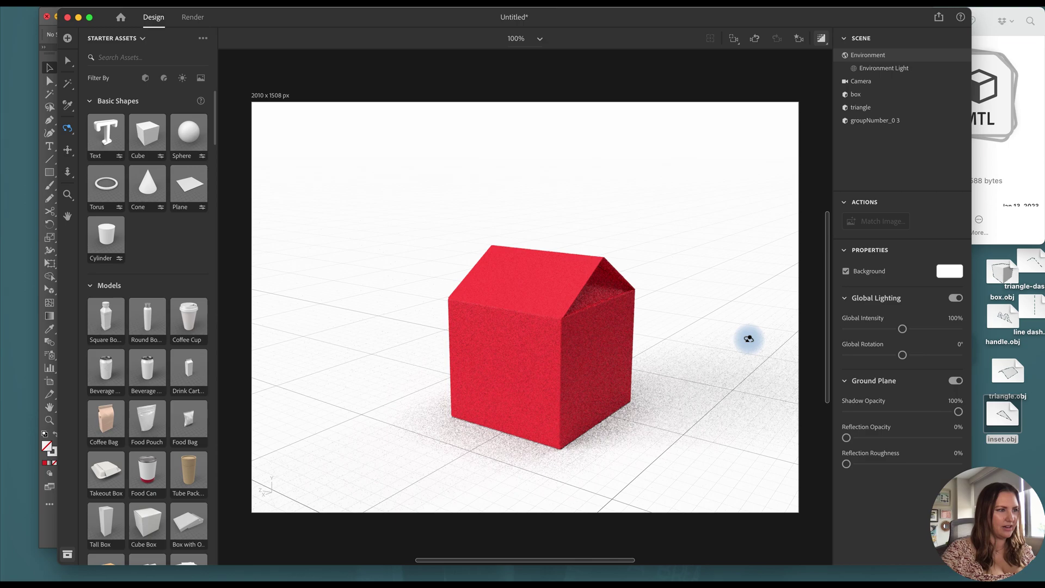
Import handle.obj and rotate it 90° on Y so it stands upright
left_click(798, 38)
left_click_drag(1003, 317, 717, 421)
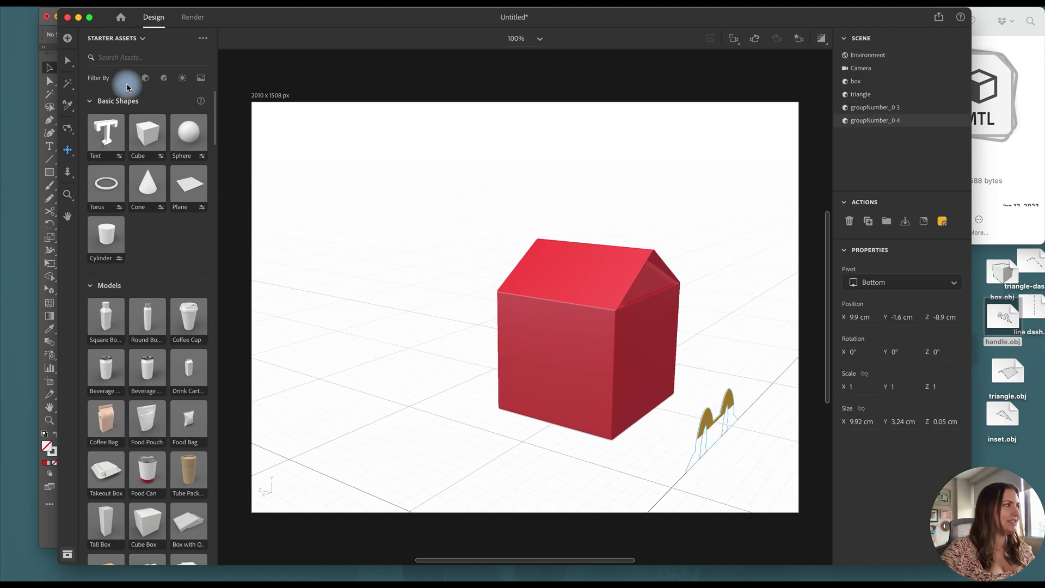
left_click(67, 61)
left_click_drag(702, 272, 560, 254)
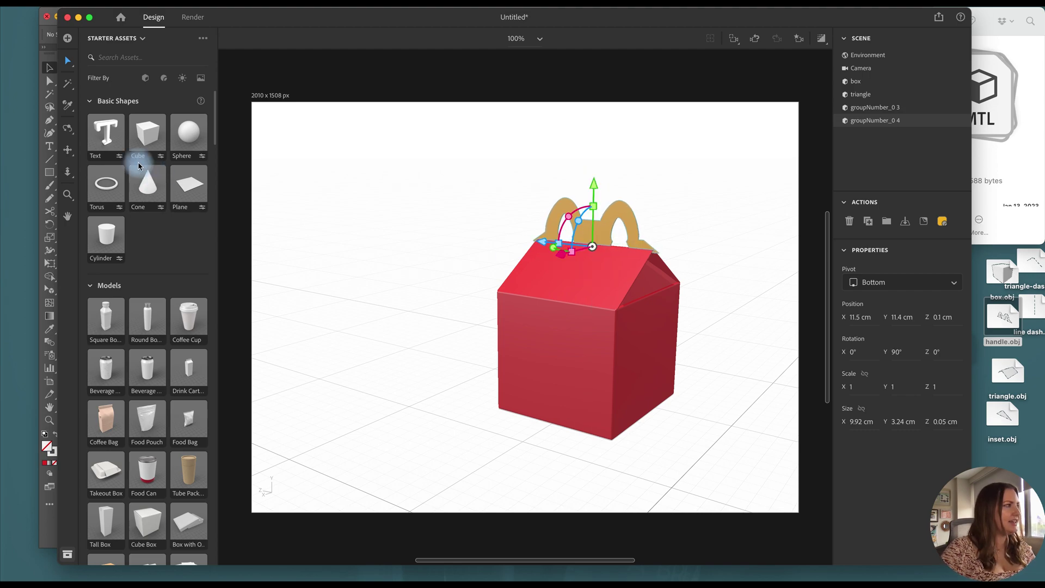
From a front-on view, centre the handle on the roof ridge and raise it to Y 11.5 cm
left_click(67, 128)
left_click_drag(711, 397, 586, 375)
left_click(67, 60)
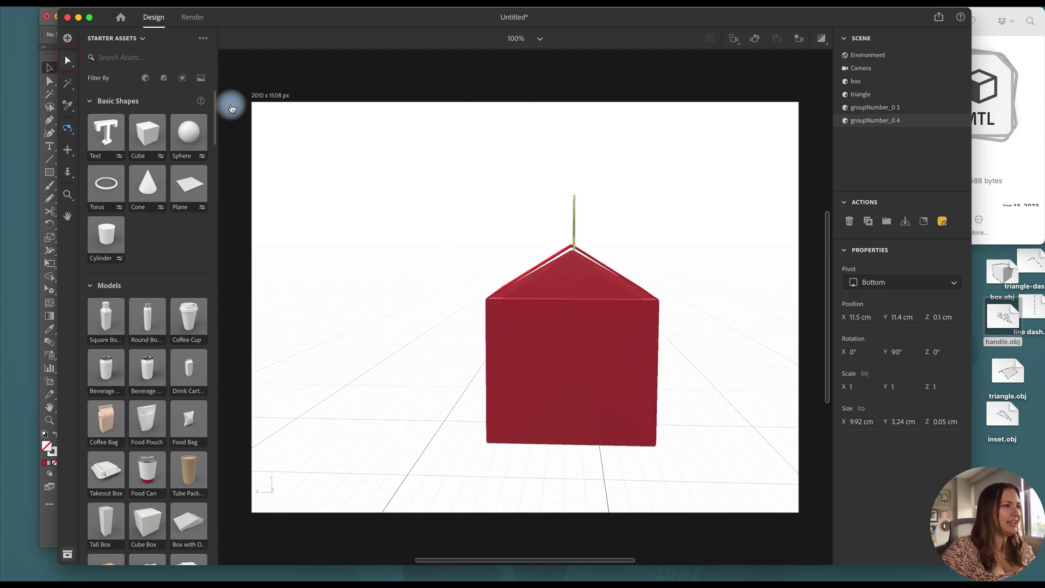
left_click(589, 267)
left_click_drag(512, 251, 510, 251)
left_click_drag(572, 191, 571, 182)
left_click(664, 229)
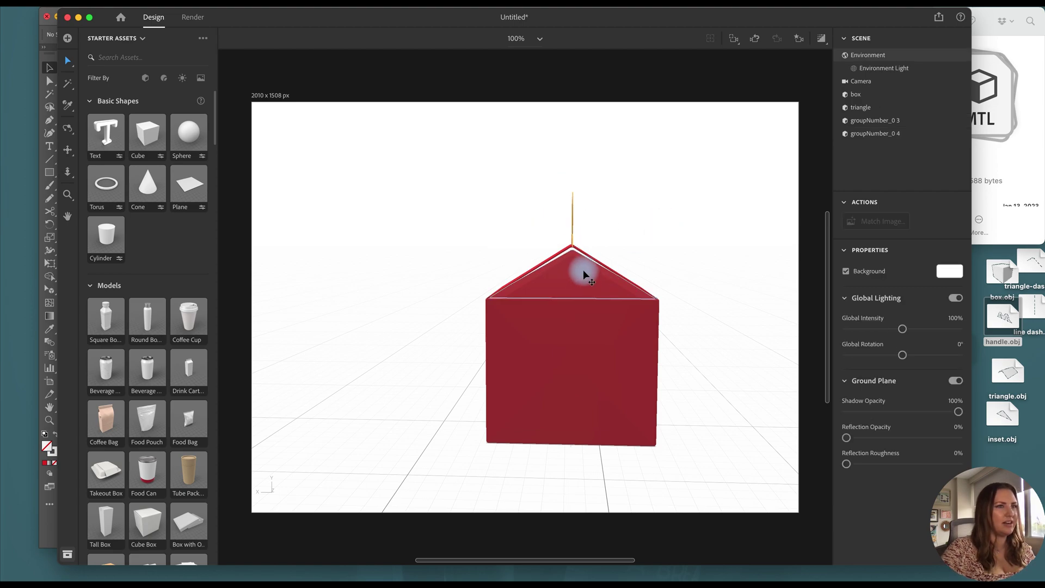
Rename groupNumber_0 3 to inset
left_click(872, 120)
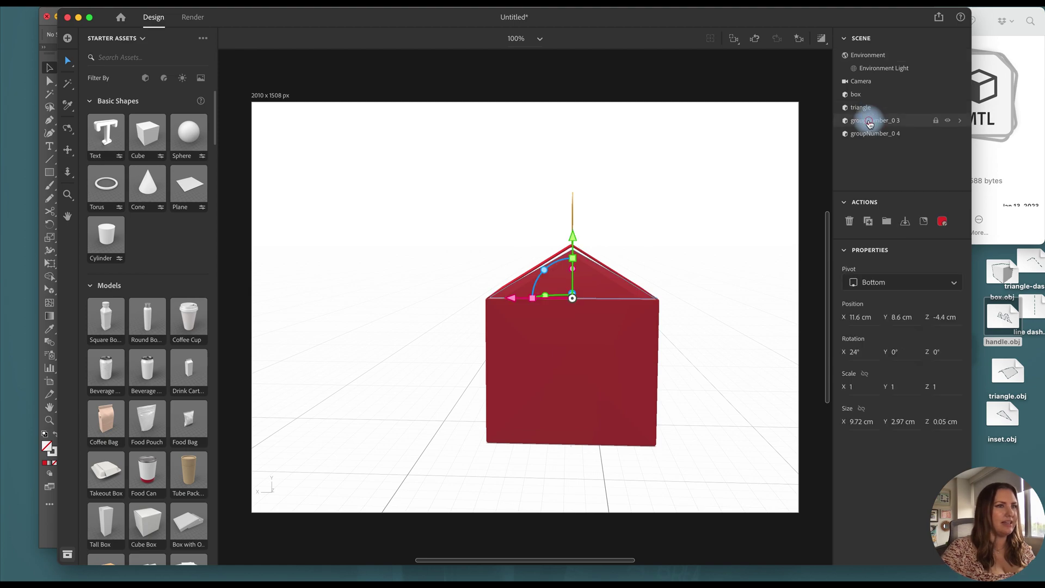
double_click(870, 122)
type("inset")
key("Return")
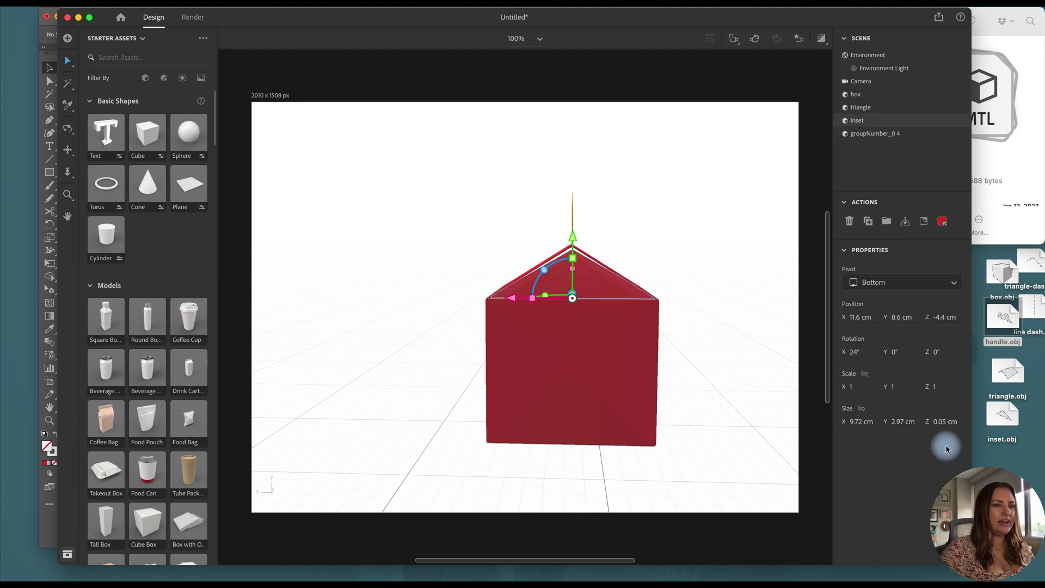
Set the inset's Size Y to 3.2 cm and orbit around the box to check the roof
left_click(941, 426)
left_click(900, 427)
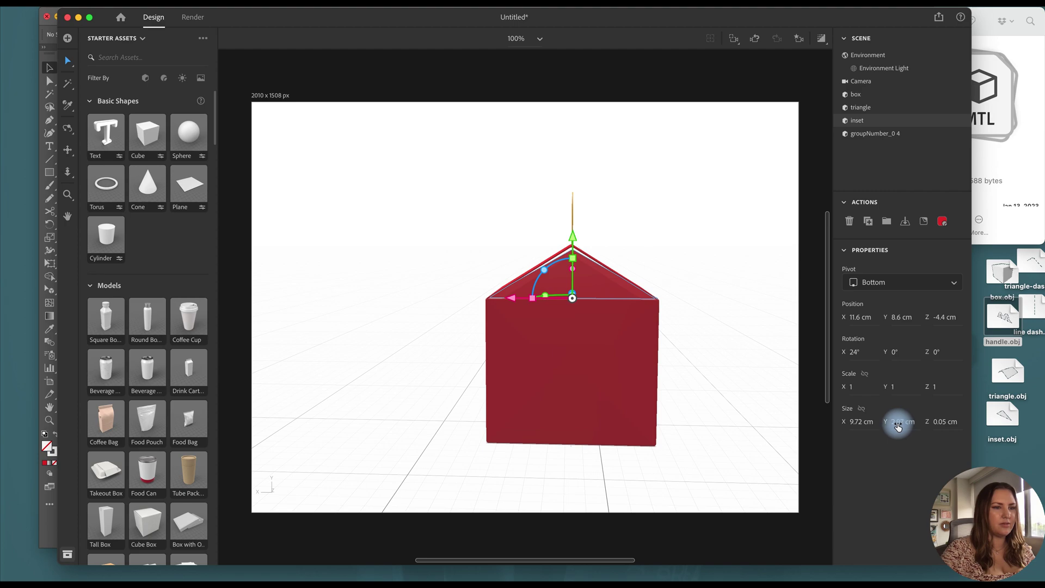
left_click(904, 422)
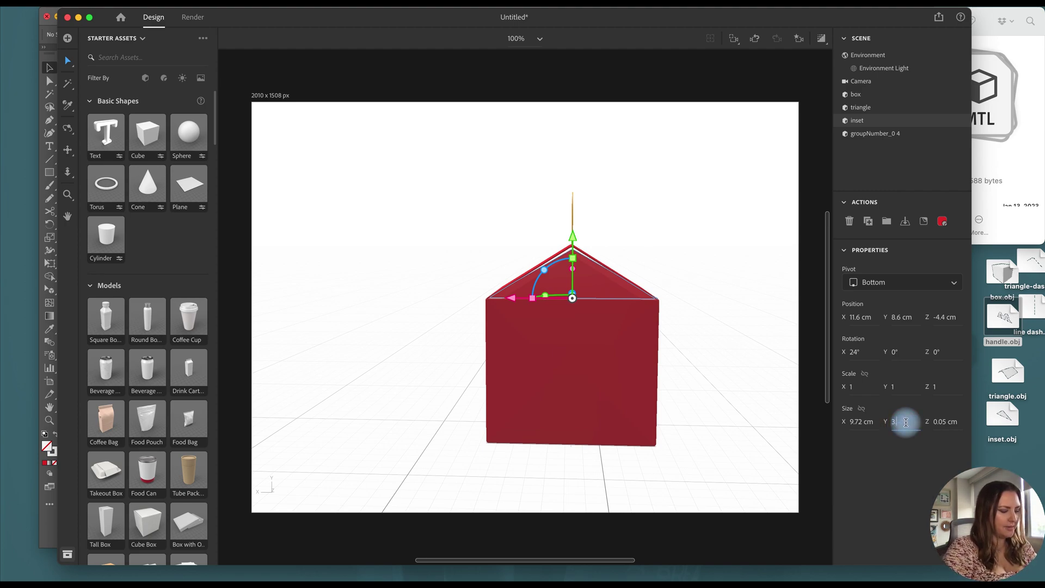
type("3.6")
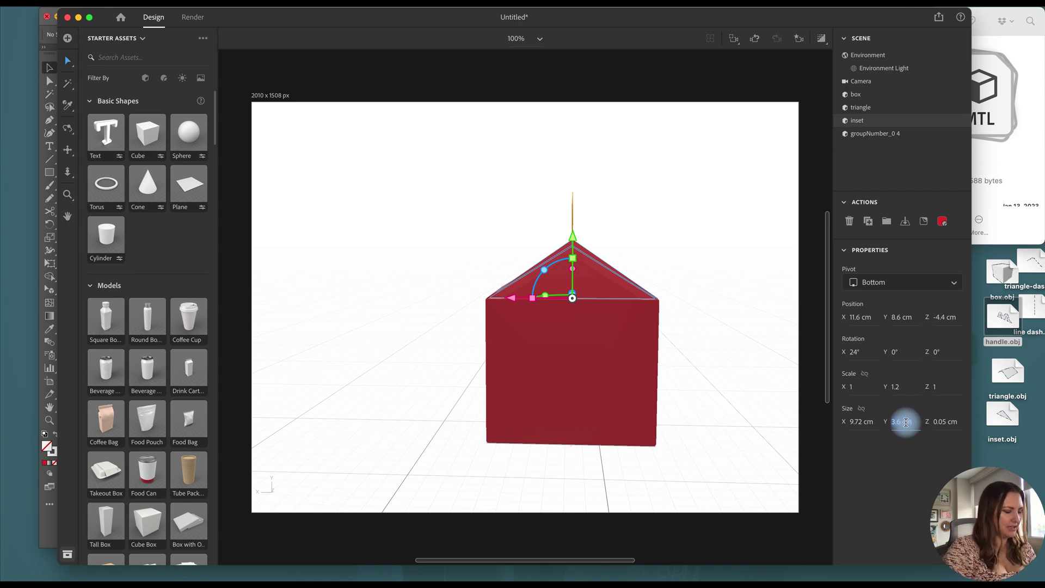
type(".2")
key("Return")
left_click(806, 397)
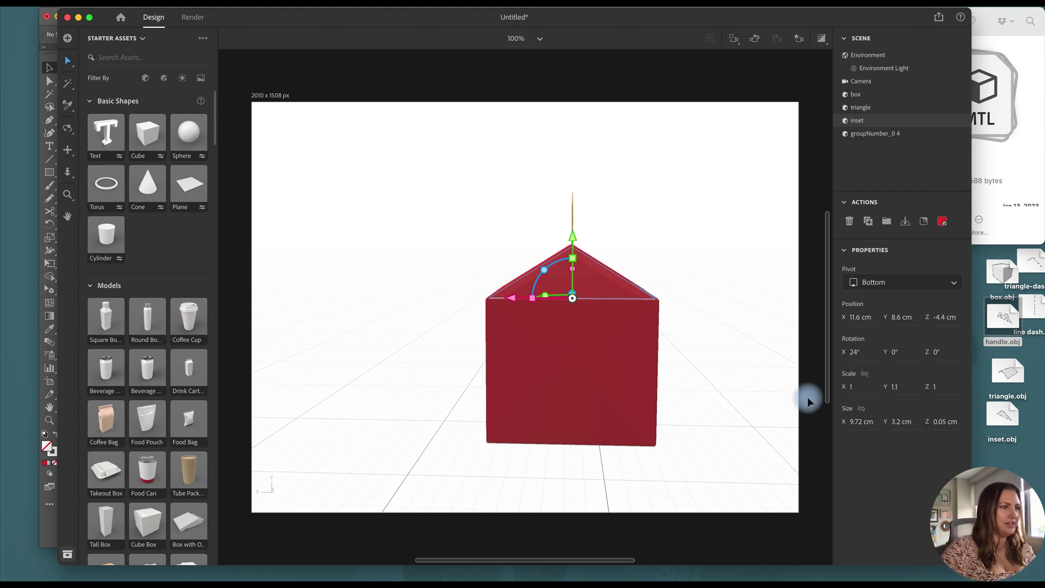
left_click(69, 132)
left_click_drag(364, 339, 268, 168)
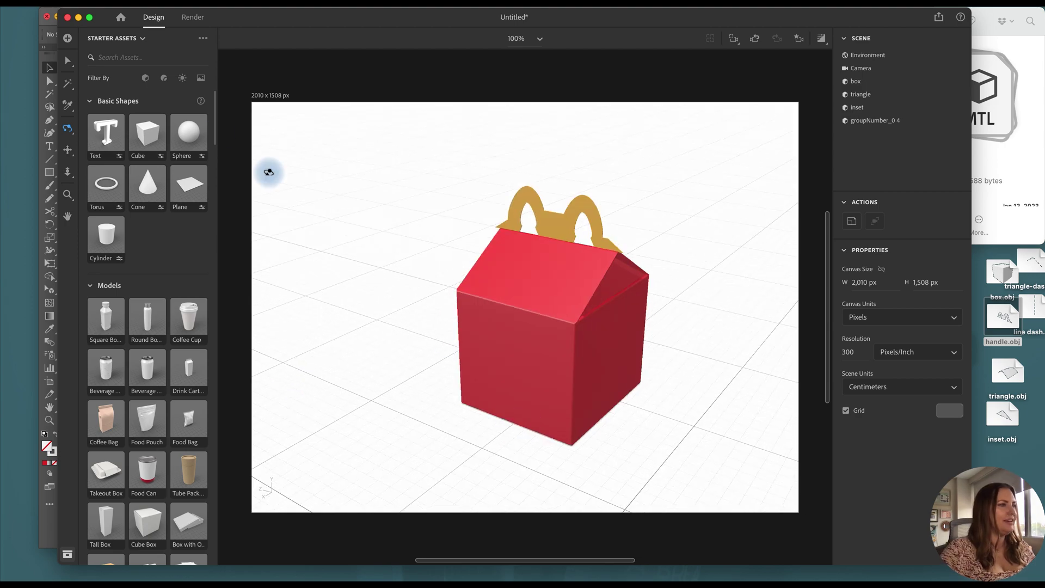
Rename the arch piece groupNumber_0 4 to handle
left_click(68, 61)
double_click(875, 120)
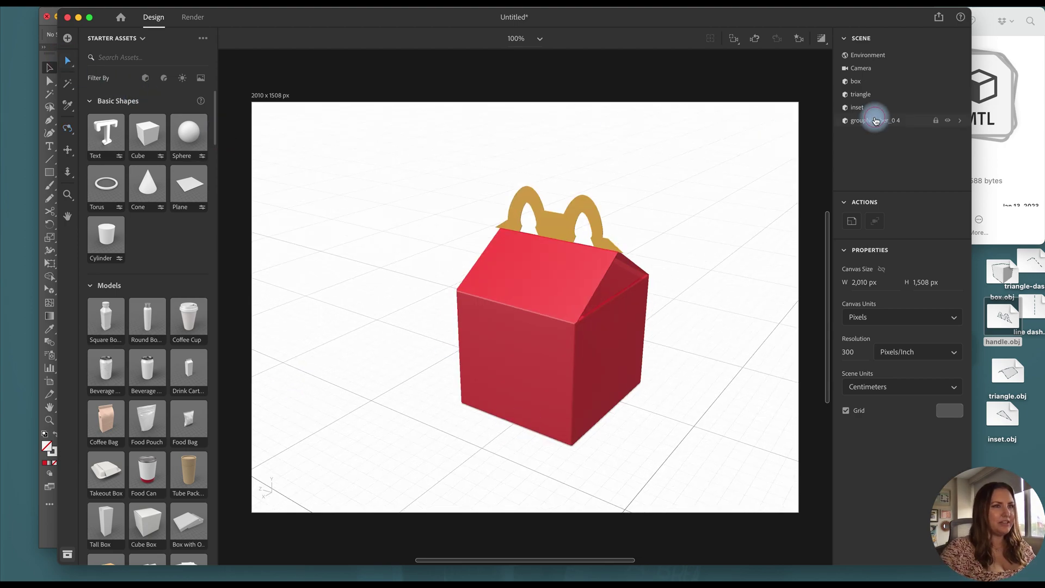
type("handle")
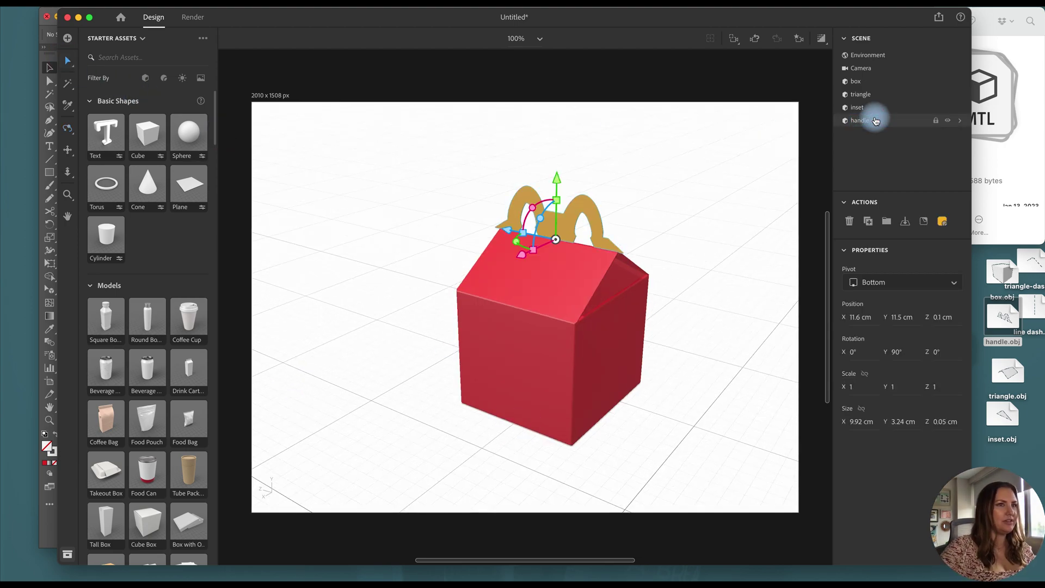
With proportions constrained, scale the handle to 9.2 cm wide by 3 cm tall
left_click(861, 412)
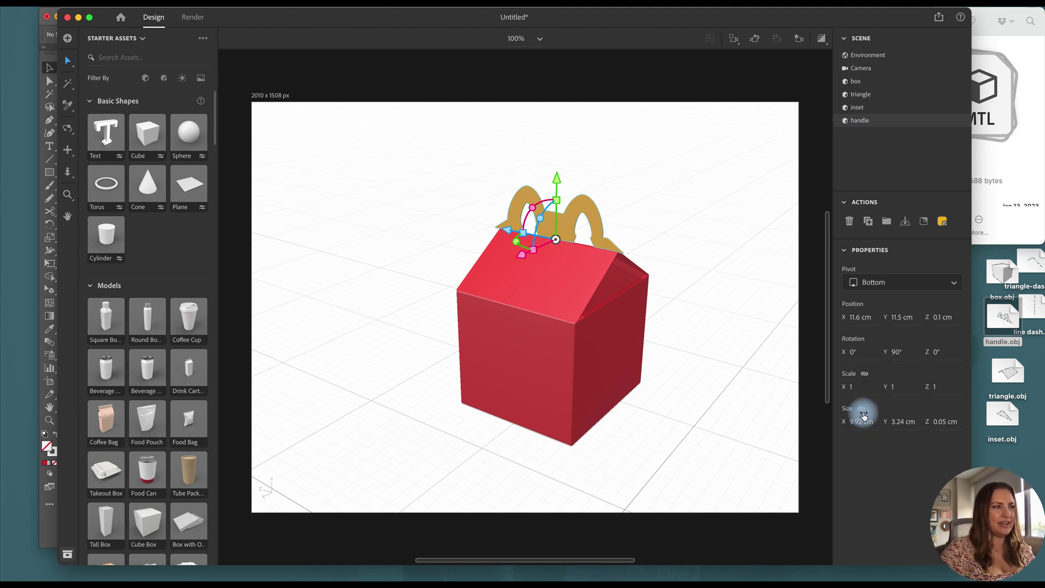
left_click(857, 423)
left_click(862, 423)
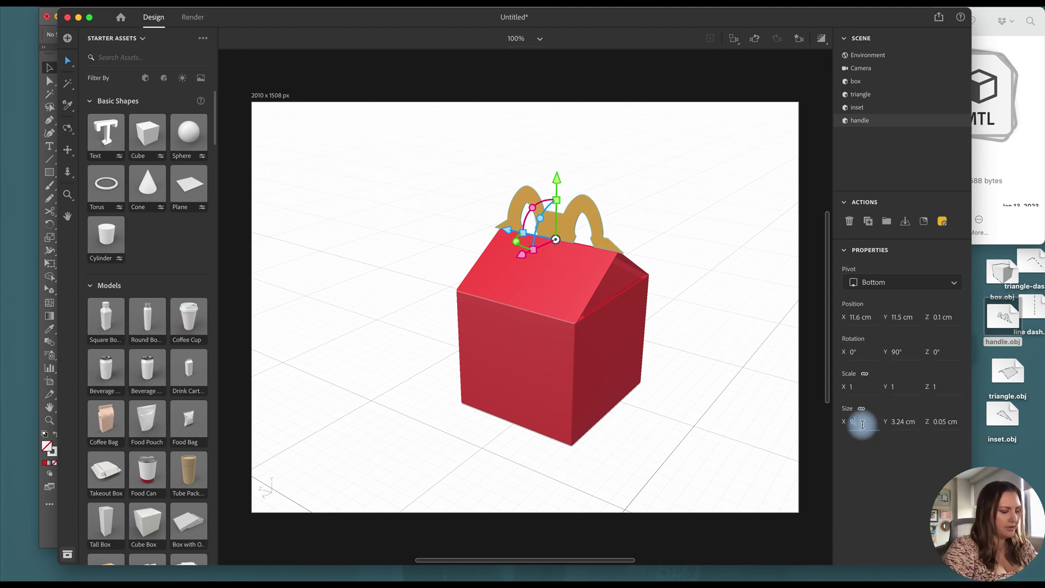
key("Return")
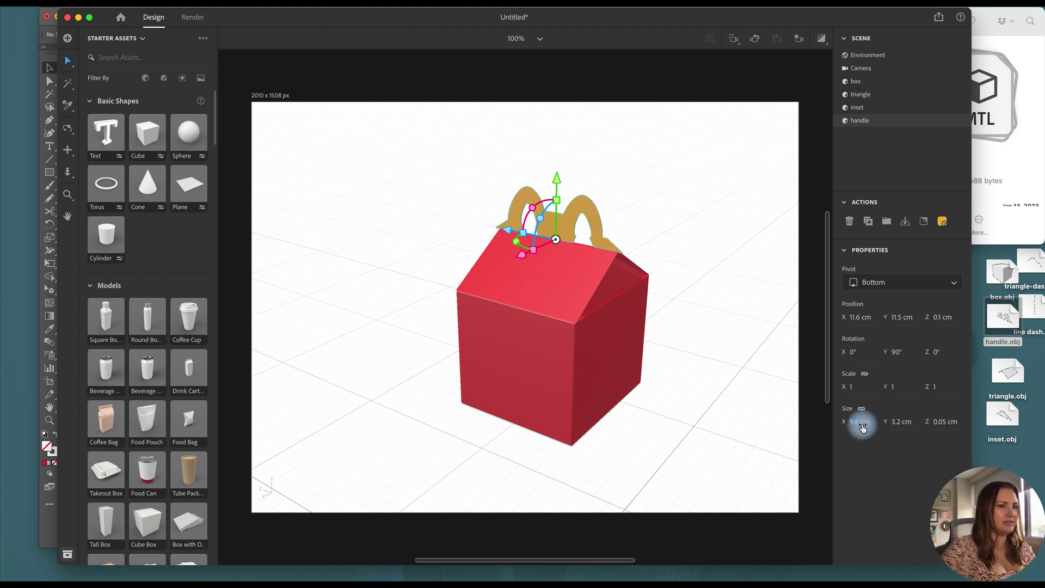
type("9.6")
key("Return")
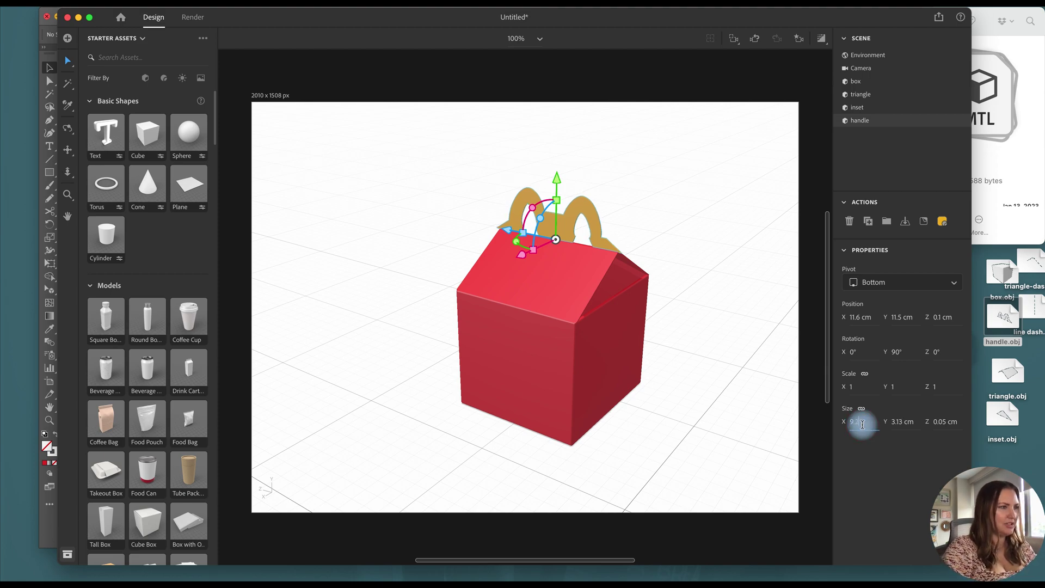
type("9.2")
key("Return")
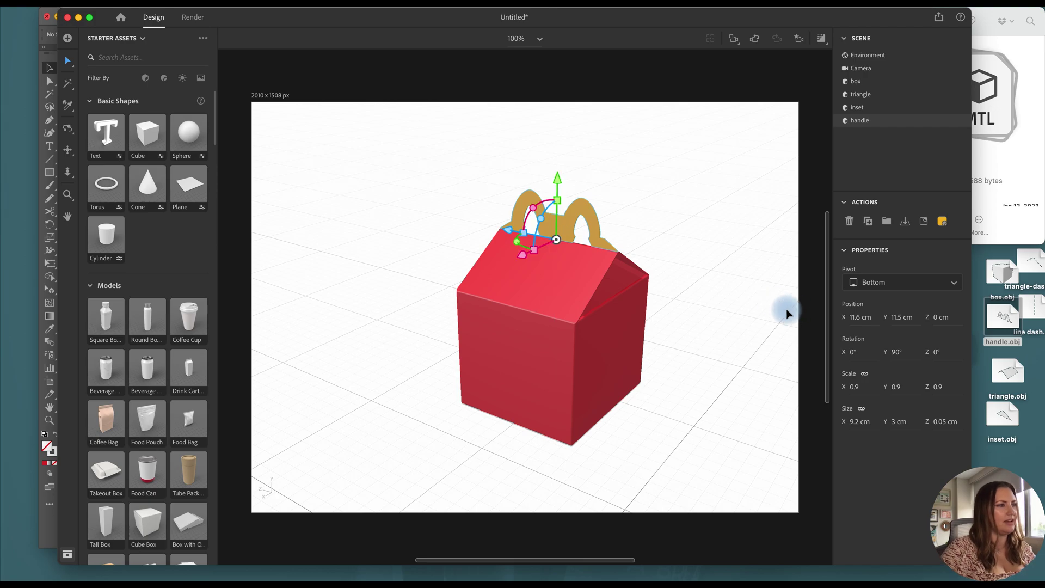
left_click(786, 309)
Check and adjust the handle's height on the roof ridge from a side view
left_click(562, 230)
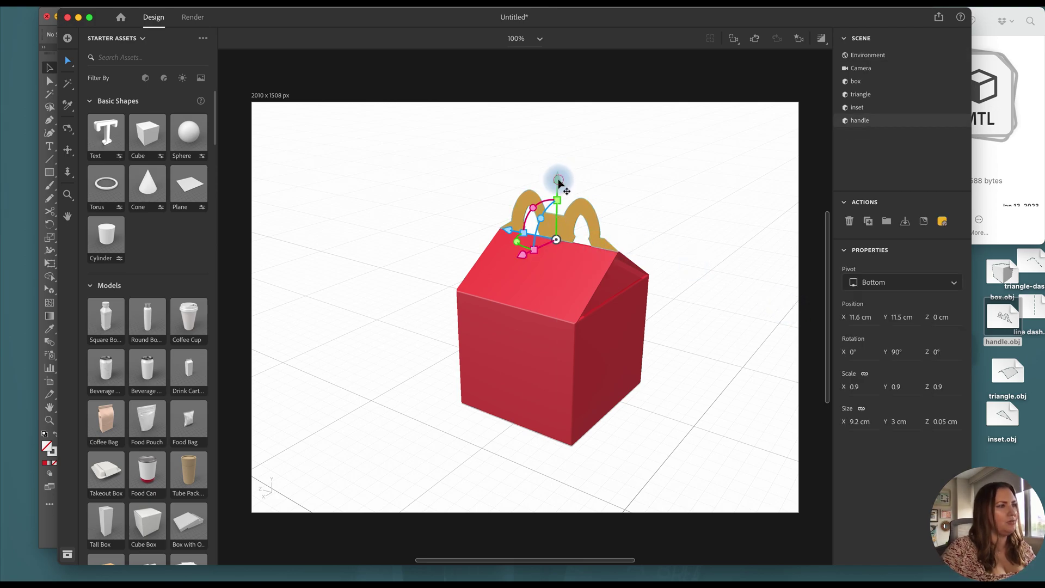
left_click_drag(558, 180, 558, 182)
left_click(434, 299)
key("1")
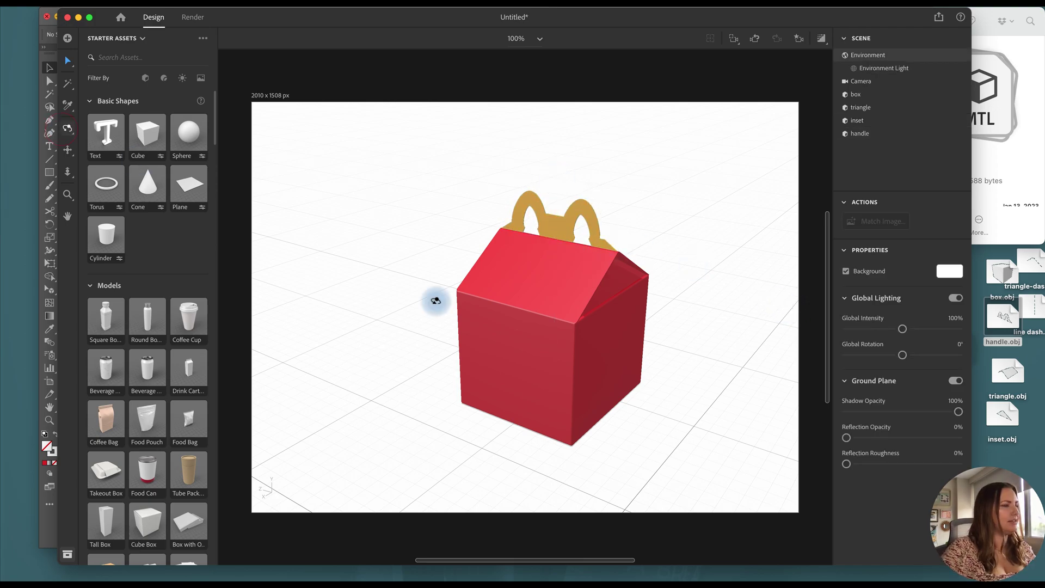
left_click_drag(642, 419, 451, 263)
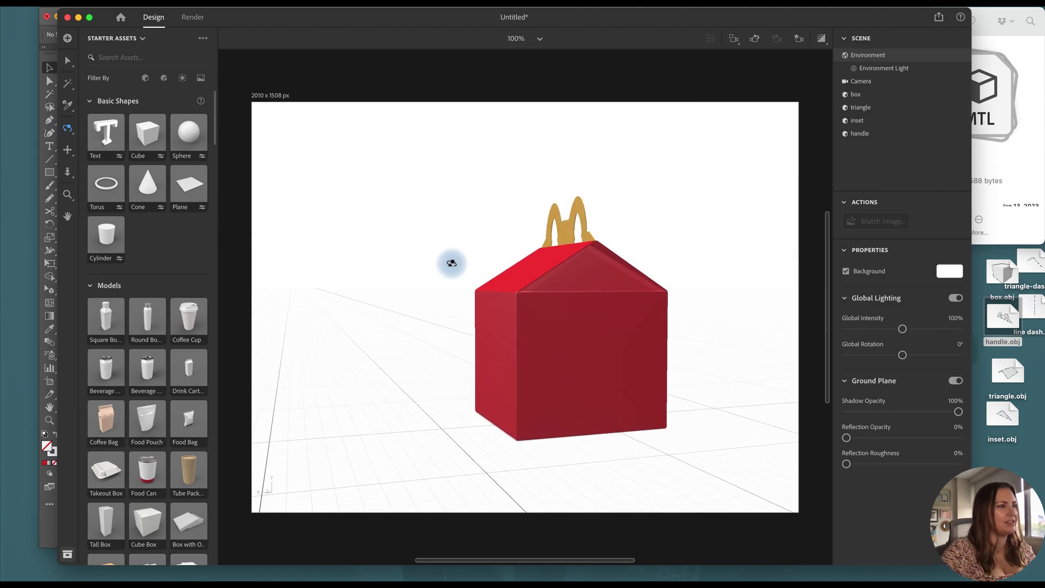
left_click(67, 60)
left_click(584, 208)
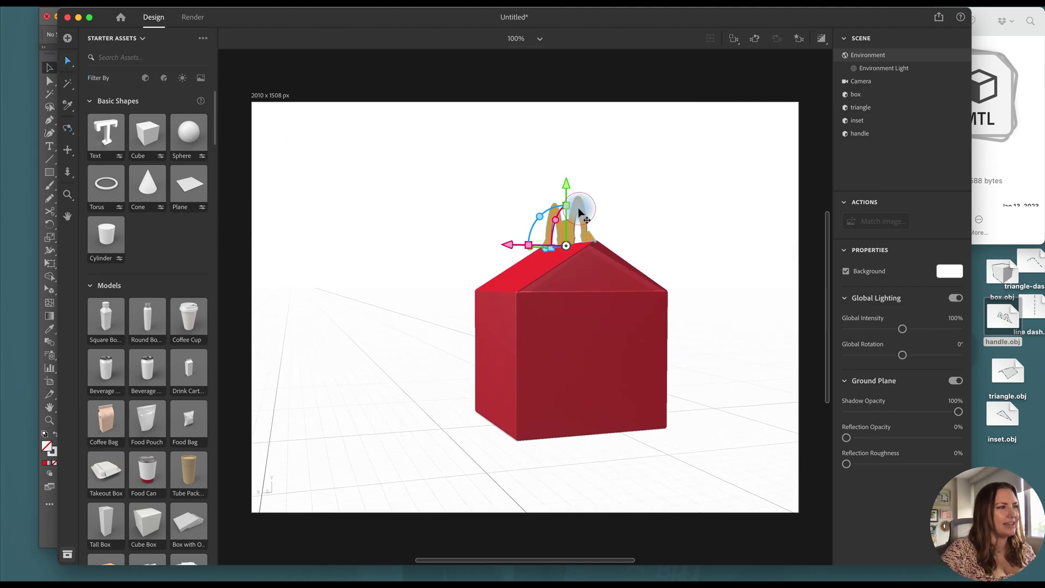
left_click_drag(566, 180, 407, 207)
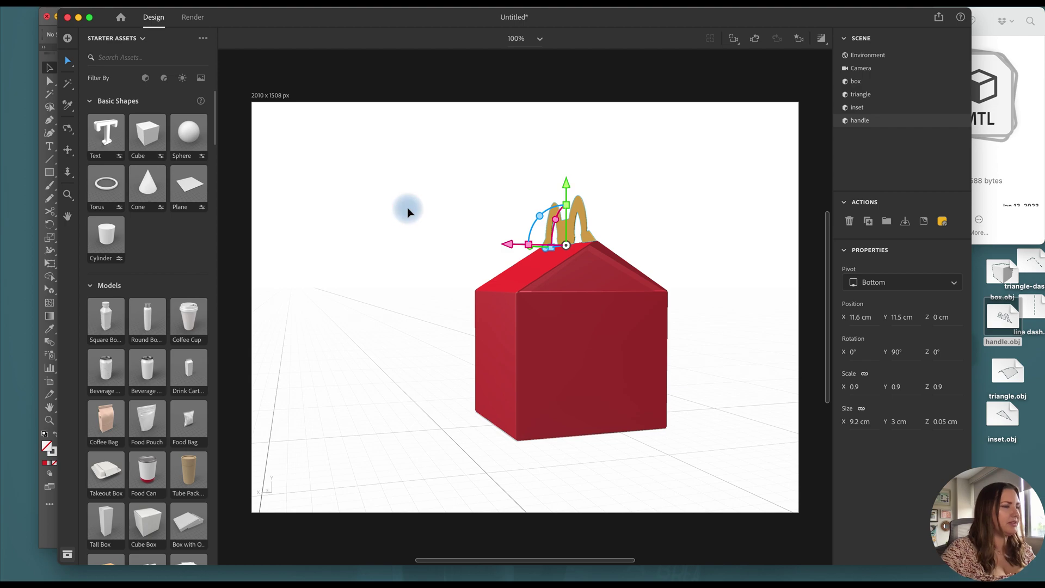
left_click(408, 207)
Orbit to a three-quarter view and import triangle-dash.obj onto the roof edge at X 10.7, Y 8.3 cm
left_click(68, 128)
mouse_move(494, 307)
left_mouse_down()
mouse_move(515, 320)
mouse_move(501, 308)
left_mouse_up()
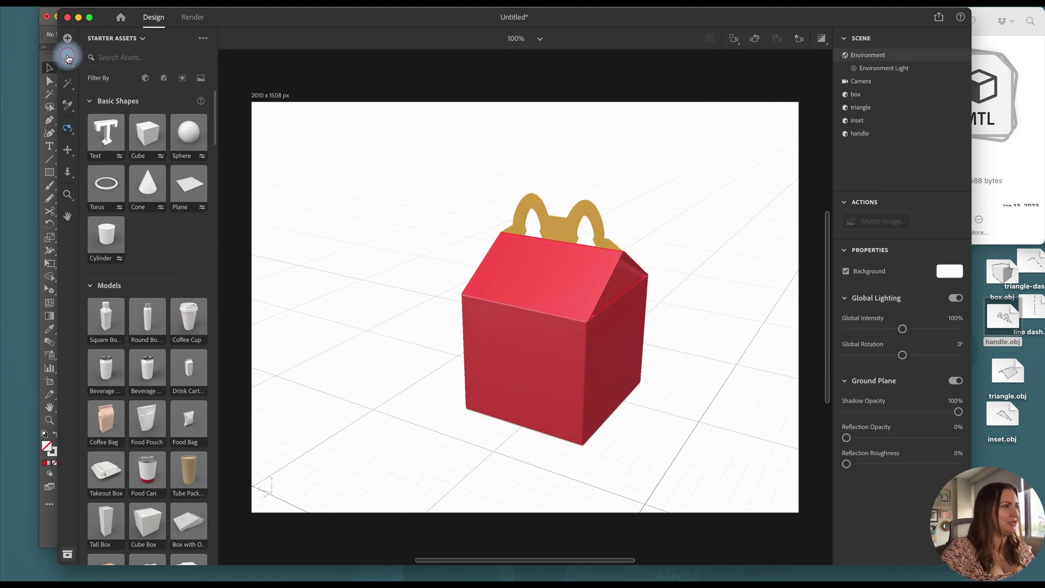
left_click(68, 128)
left_click_drag(495, 361, 564, 413)
left_click(68, 60)
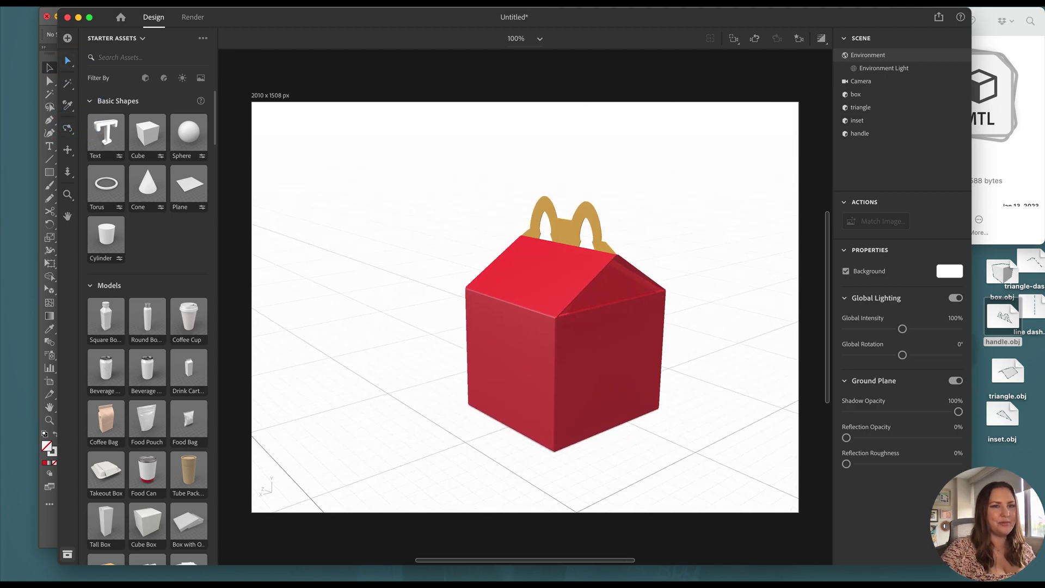
left_click_drag(1030, 262, 619, 277)
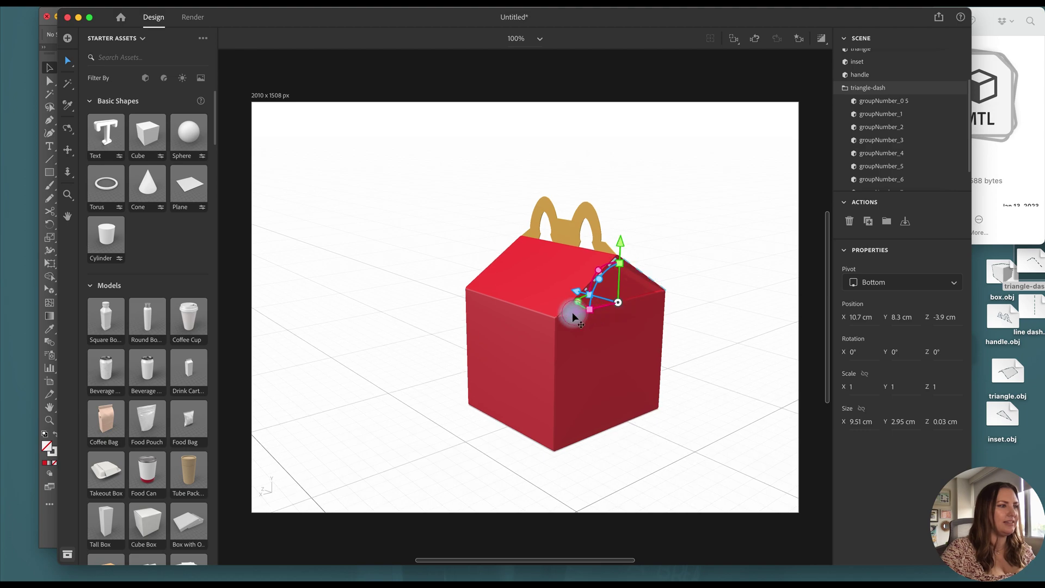
Slide the triangle-dash fold line along X onto the roof's side edge at X 11.5 cm
mouse_move(572, 312)
left_mouse_down()
mouse_move(560, 314)
mouse_move(572, 298)
left_mouse_up()
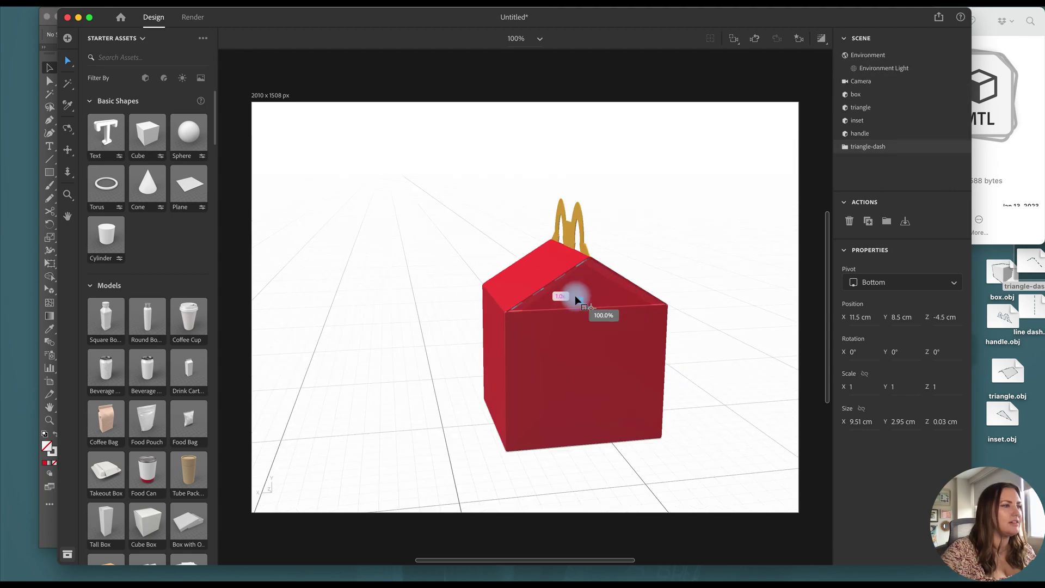
left_click(715, 283)
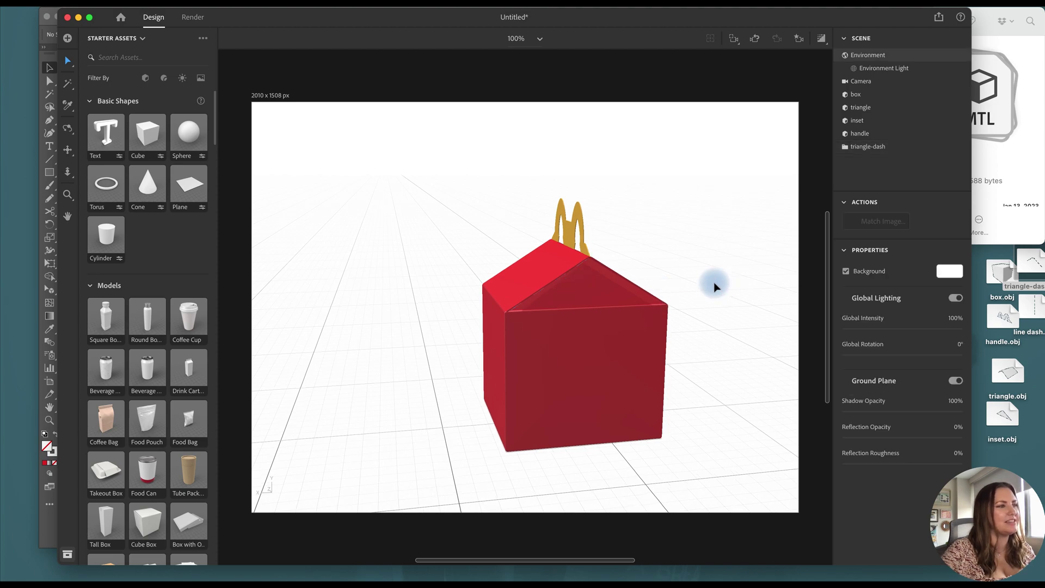
left_click(68, 129)
left_click_drag(444, 310, 468, 319)
Nudge the fold line to Z -4.6 cm, set its Size Z to 0.02, and turn on Render Preview
left_click(866, 146)
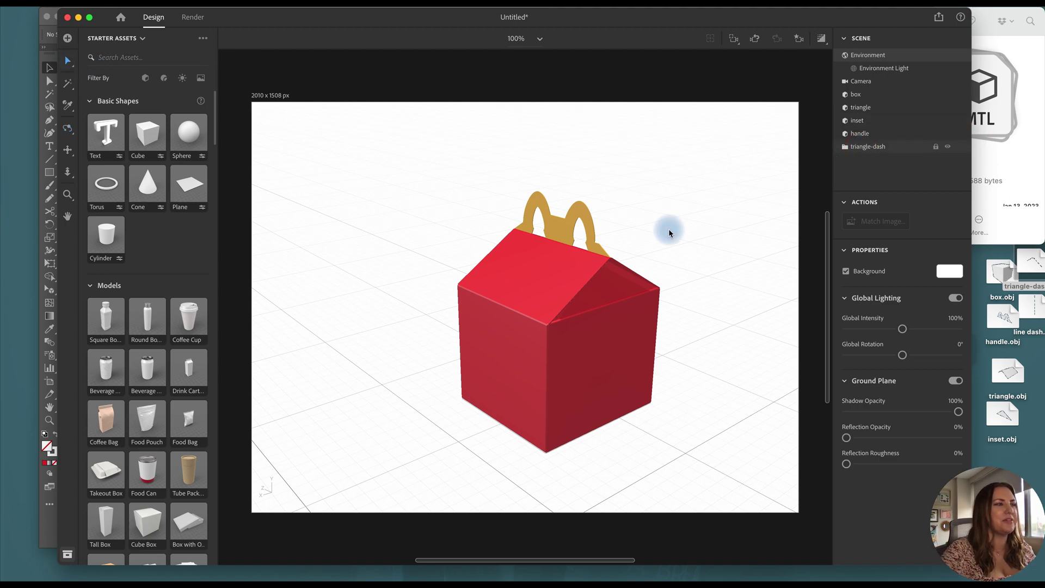
left_click_drag(570, 290, 570, 291)
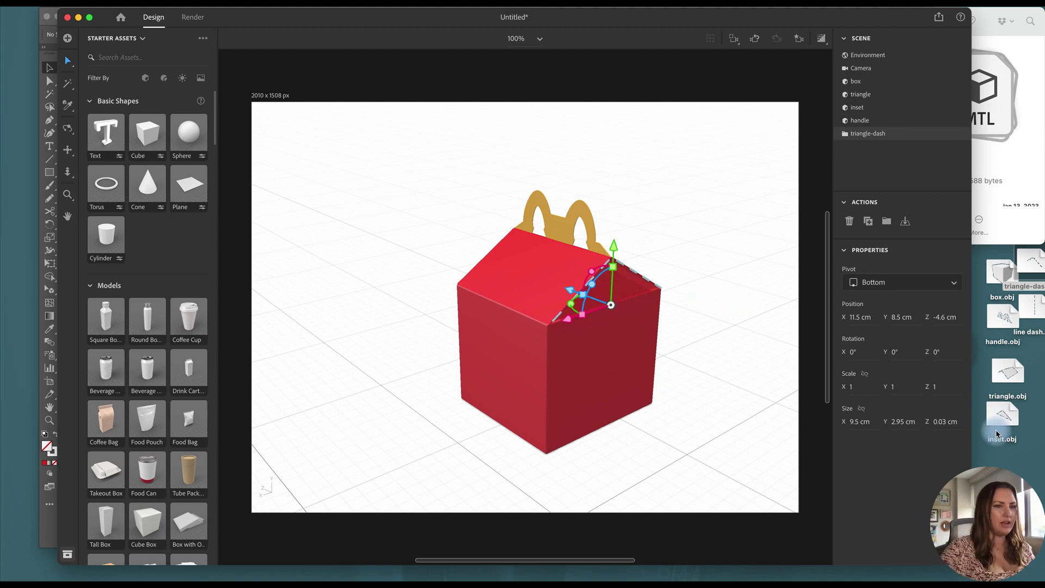
left_click(944, 422)
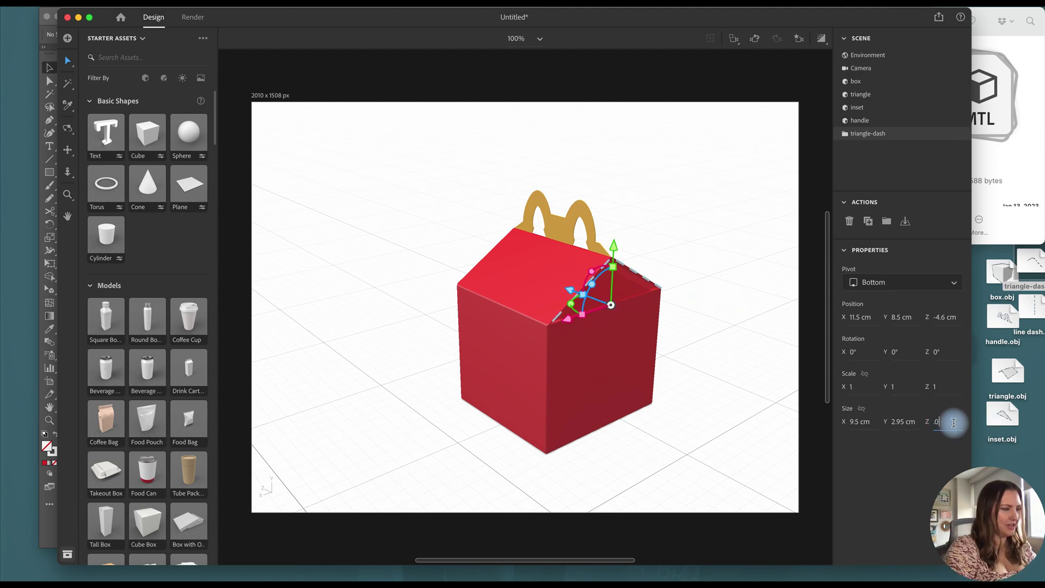
type("0.02")
left_click(821, 41)
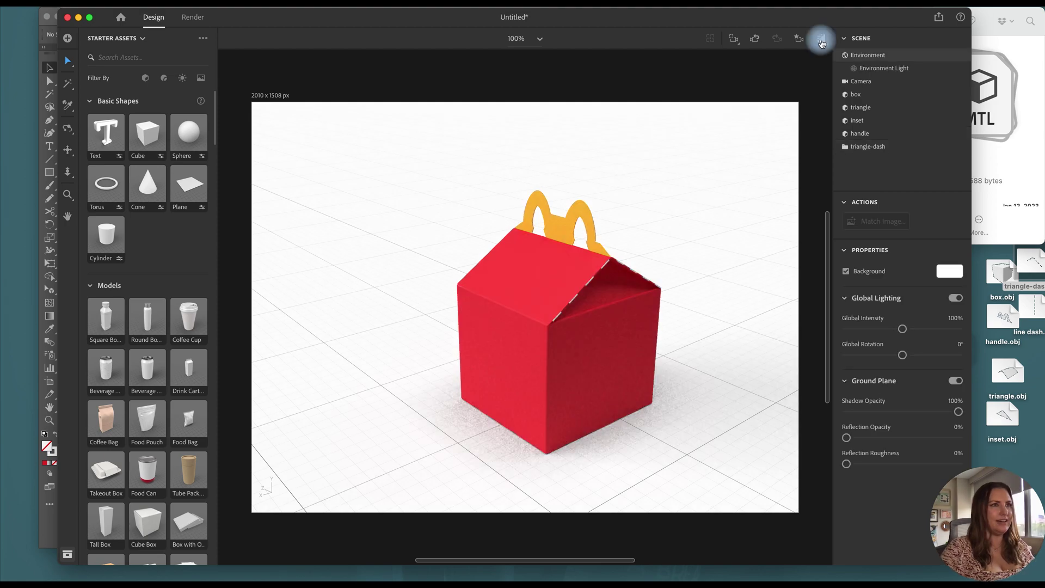
Turn off Render Preview and move the new line dash onto the box's front corner
left_click(821, 42)
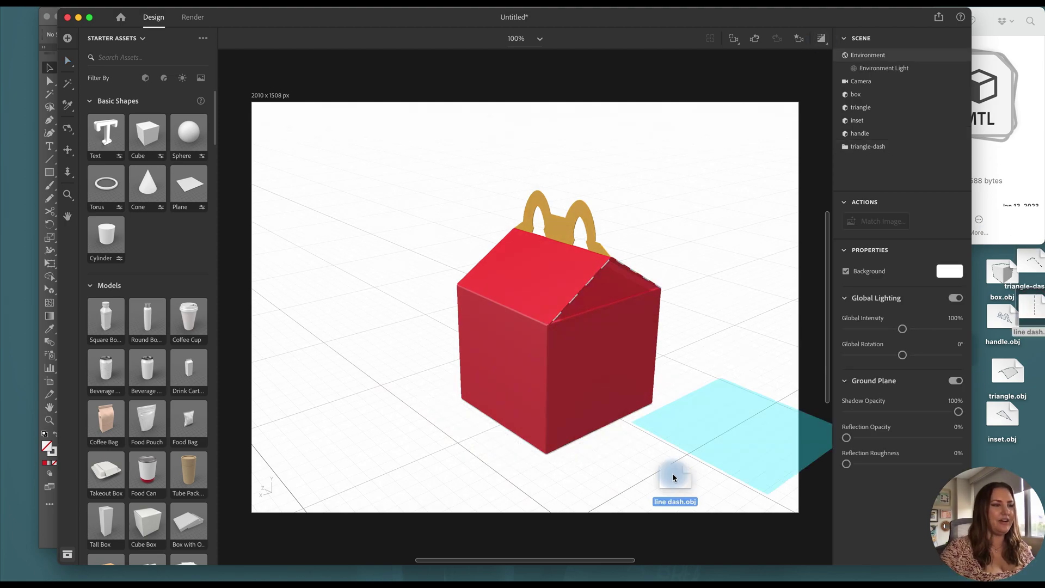
left_click(662, 343)
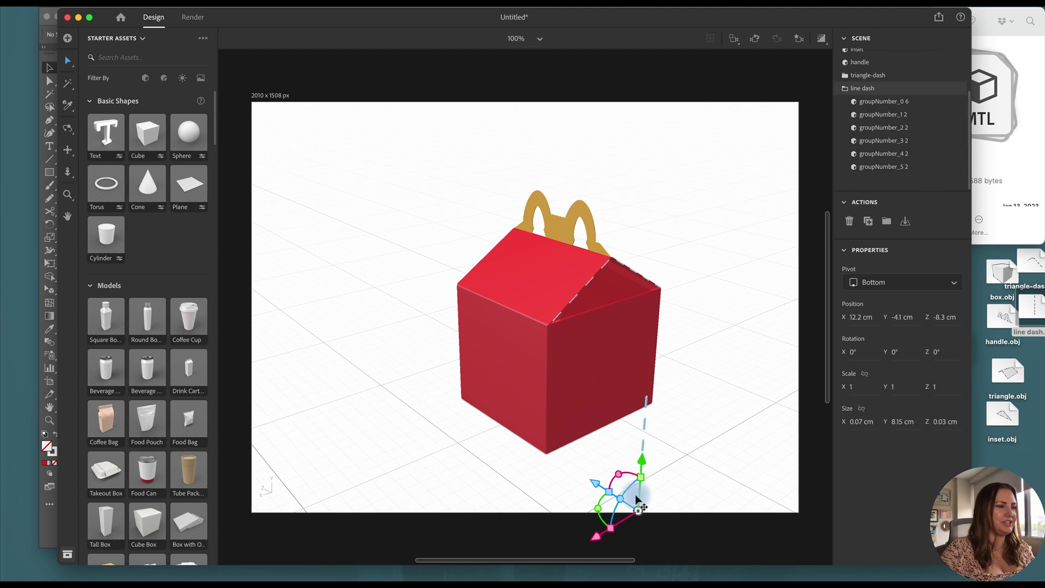
left_click_drag(635, 504, 510, 437)
mouse_move(547, 408)
left_mouse_down()
mouse_move(560, 380)
mouse_move(546, 404)
left_mouse_up()
Duplicate the dashed line twice, rotating and moving the copies onto the box's top edges
key("super+d")
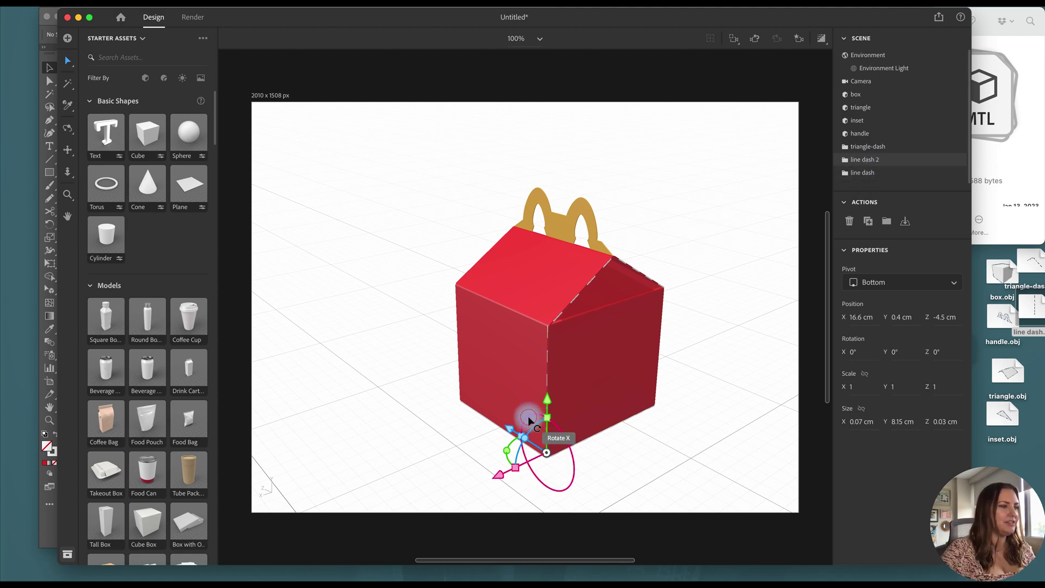
left_click_drag(528, 417, 547, 264)
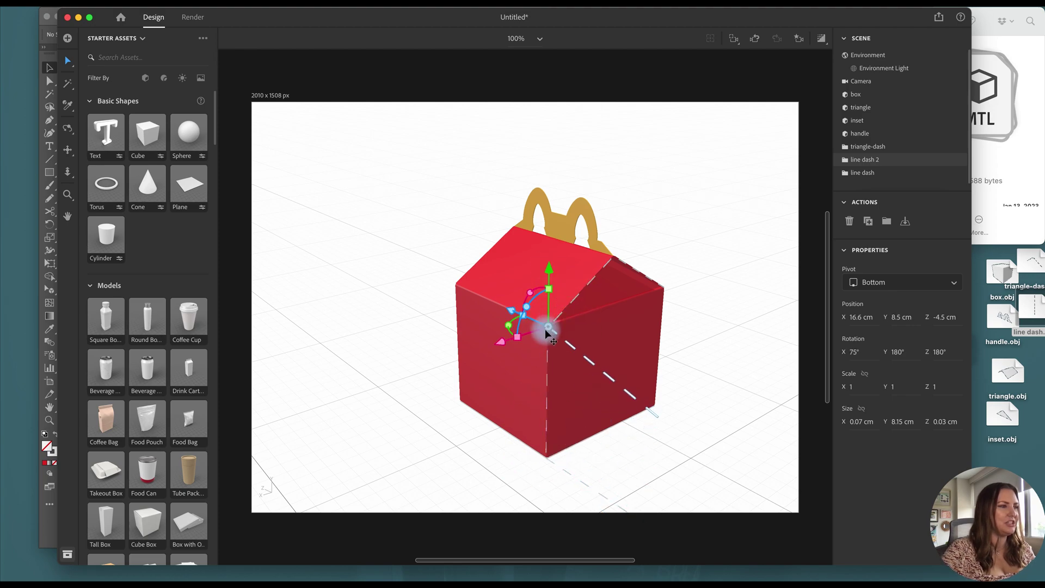
left_click(708, 242)
left_click(881, 159)
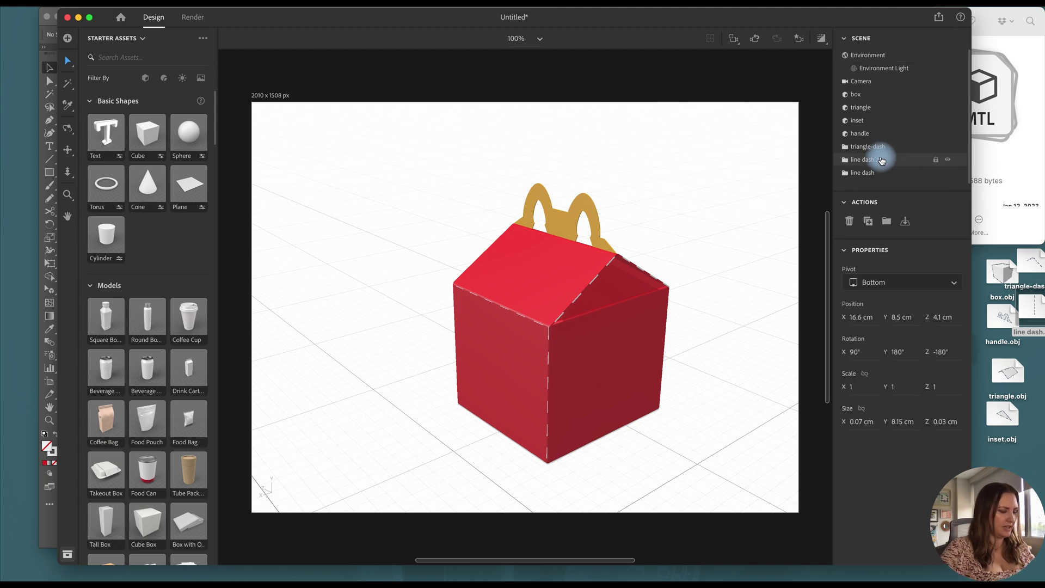
key("super+d")
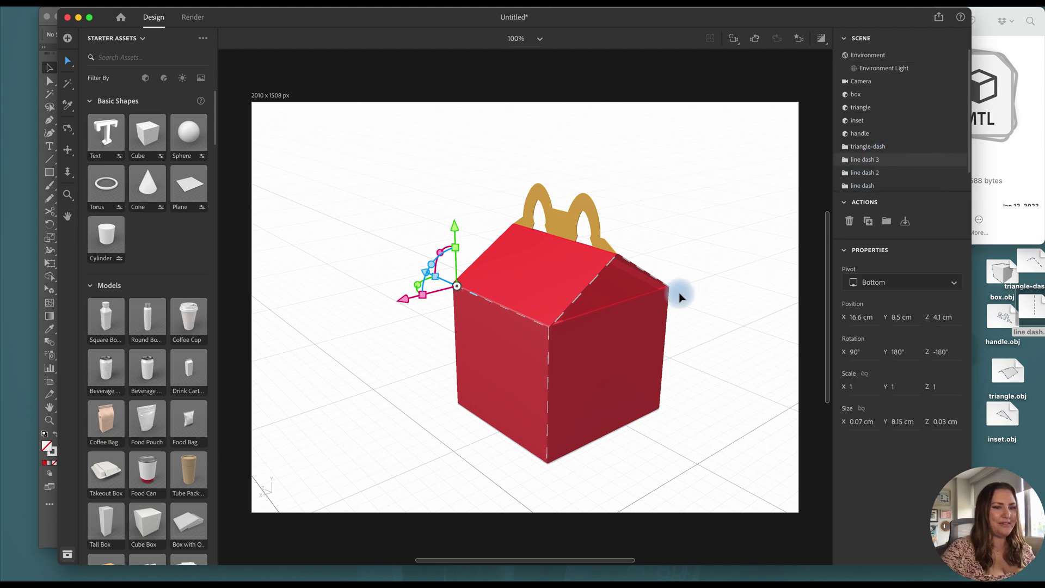
left_click_drag(457, 286, 517, 303)
Deselect the dashed line, preview the render, then switch to Adobe Illustrator with Cmd+Tab
left_click(813, 49)
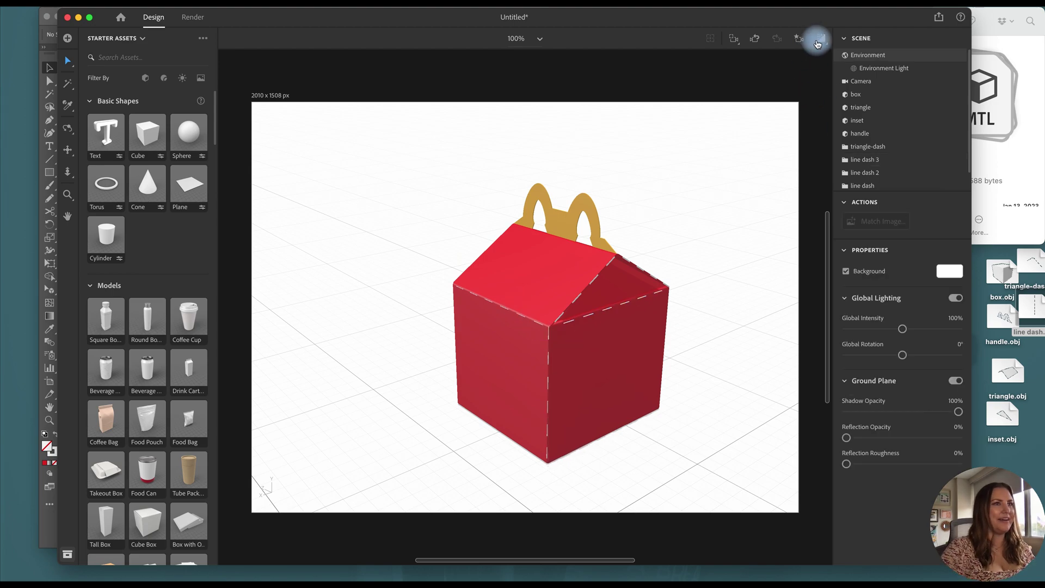
left_click(818, 39)
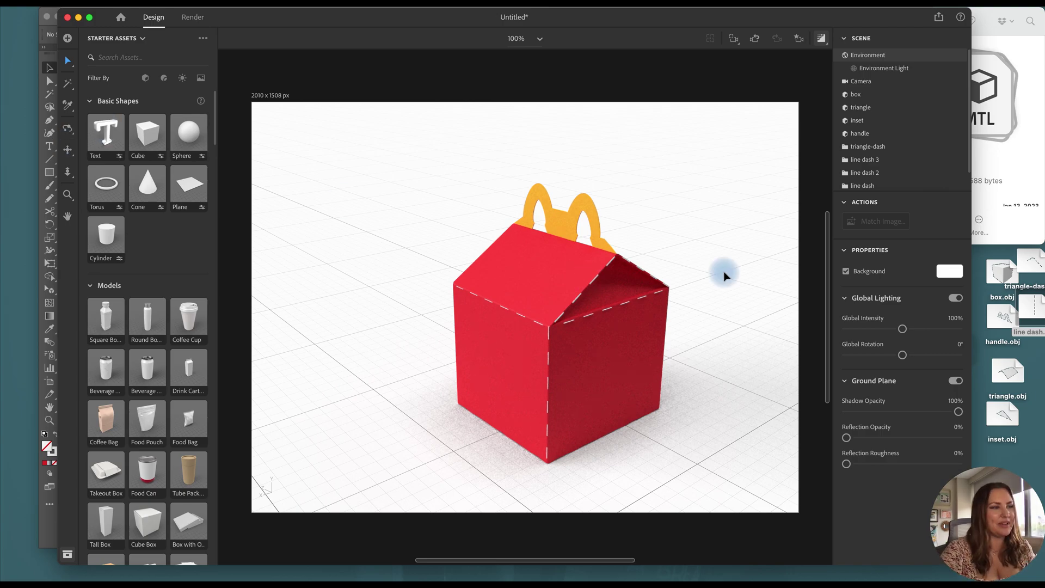
key("super+Tab")
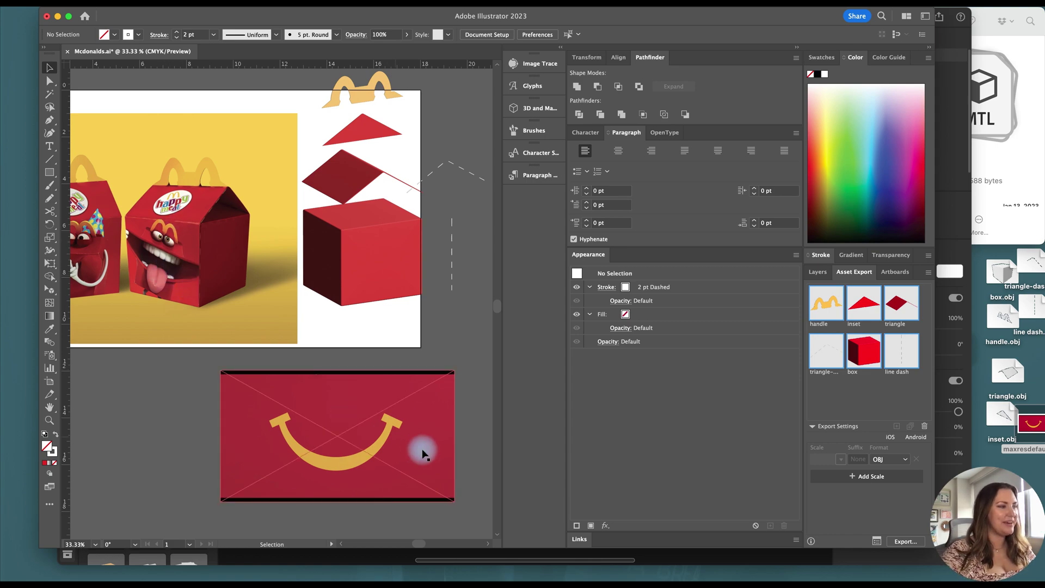
Image Trace the smile image with Colors set to 2 and expand it
left_click(391, 441)
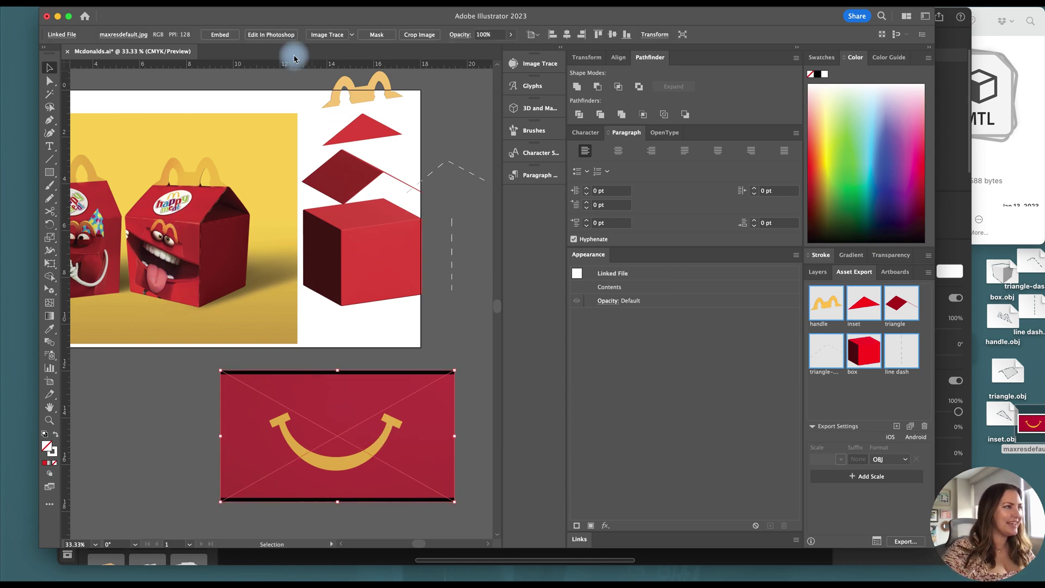
left_click(260, 36)
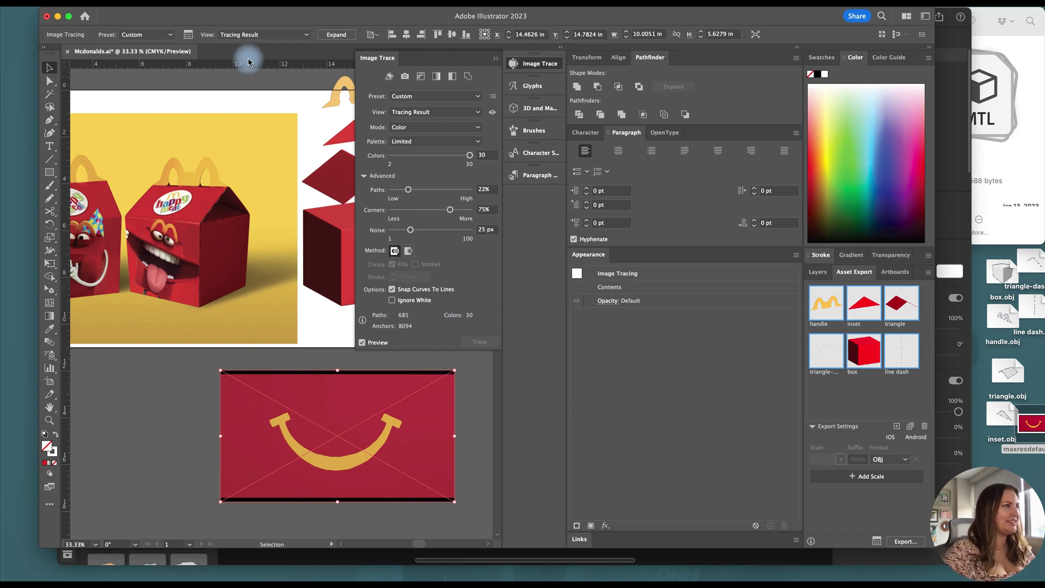
left_click_drag(434, 155, 373, 171)
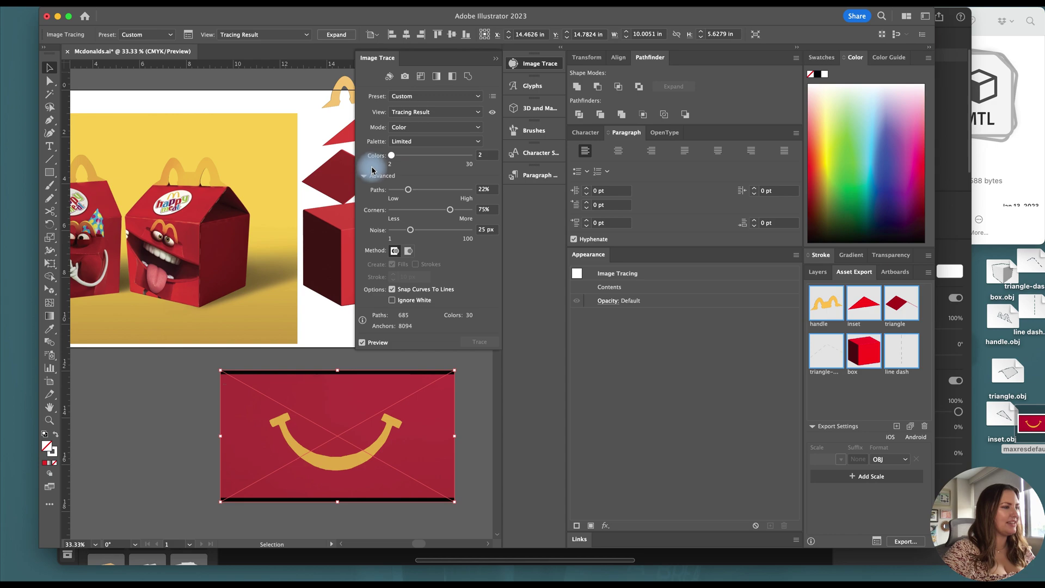
left_click(336, 34)
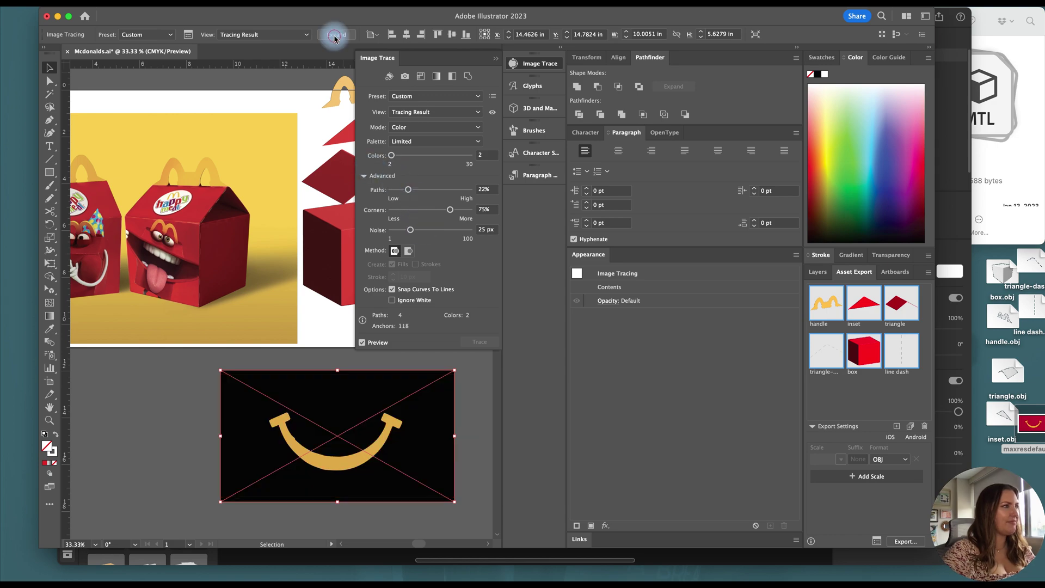
Delete the black background and stray outline lines, leaving only the yellow smile
double_click(422, 399)
left_click(415, 398)
key("Delete")
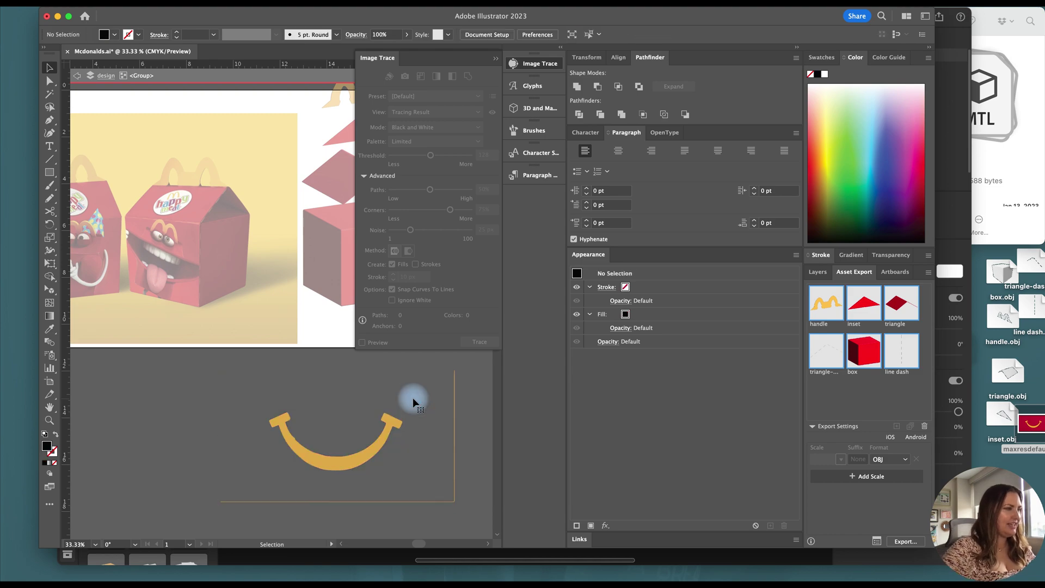
left_click_drag(446, 504, 439, 512)
key("Delete")
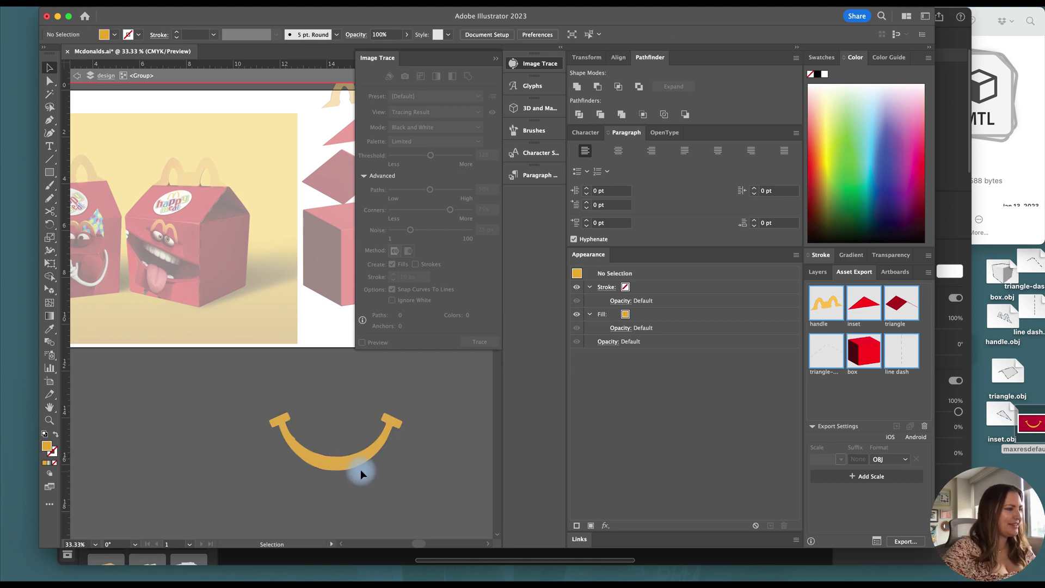
left_click(360, 467)
double_click(201, 368)
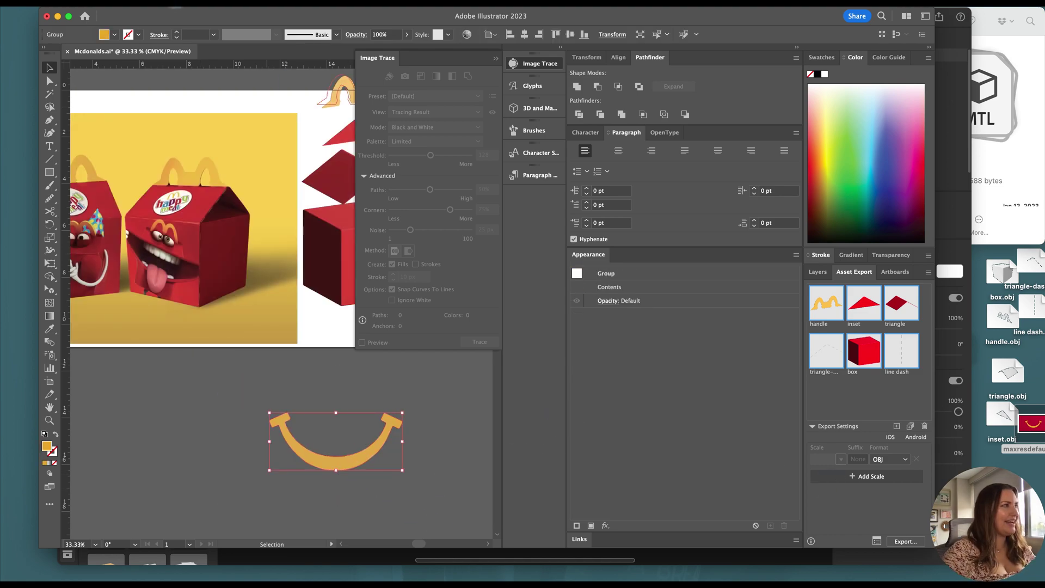
Export the selected smile as an asset via File > Export Selection and rename it
left_click(79, 2)
left_click(121, 257)
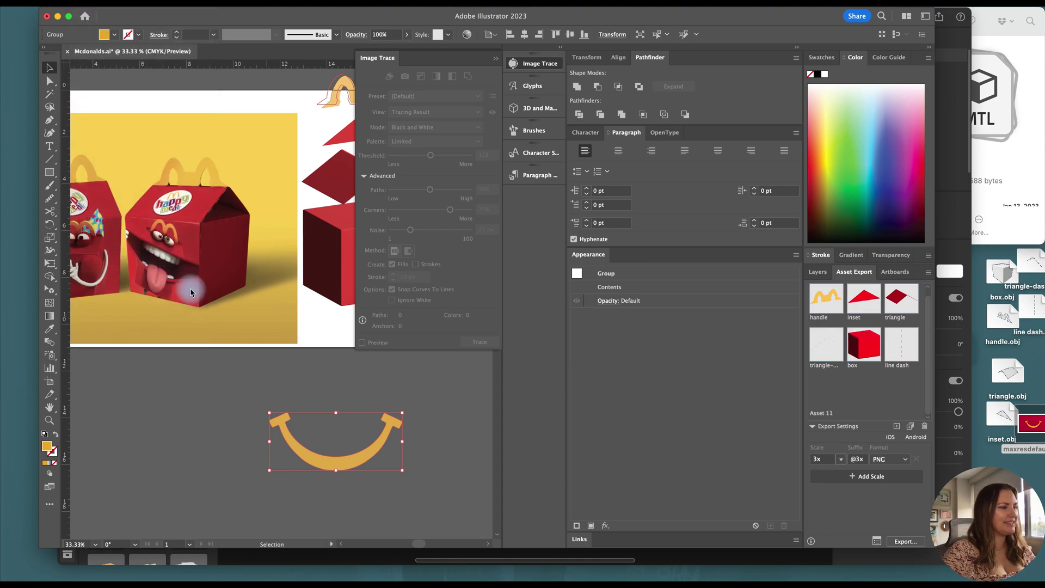
double_click(455, 306)
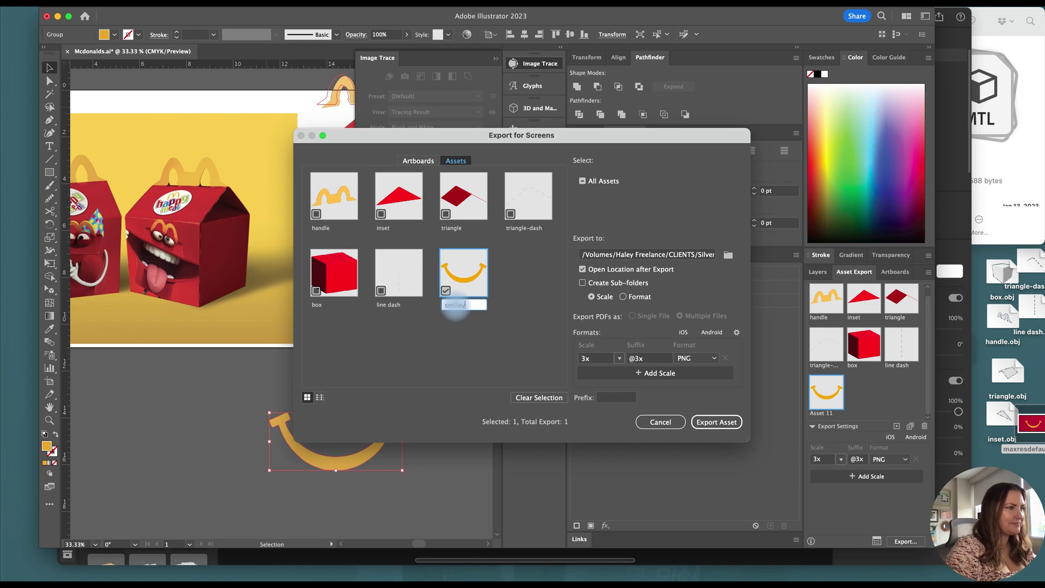
key("Return")
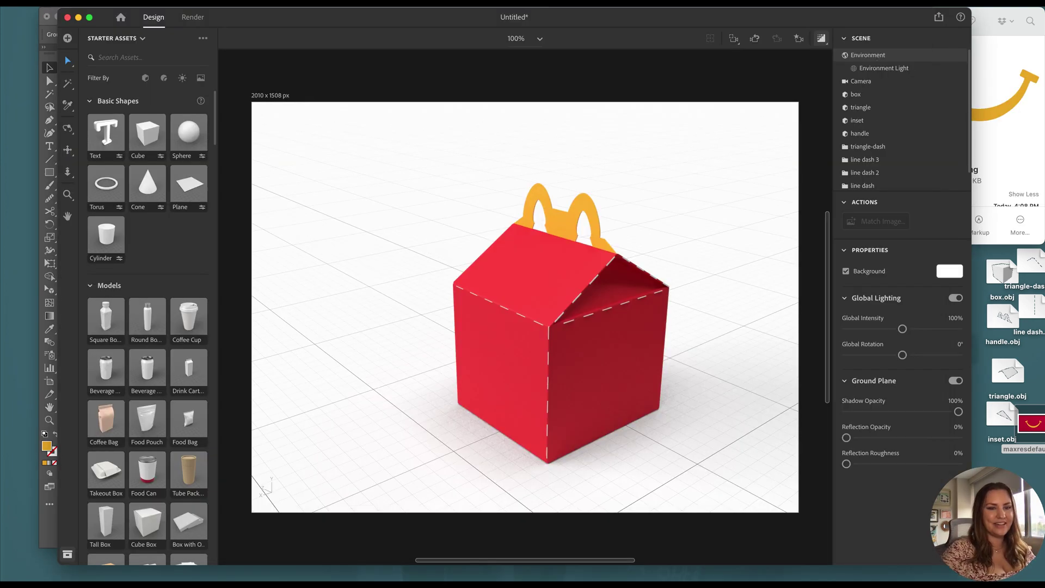
left_click_drag(979, 291, 505, 371)
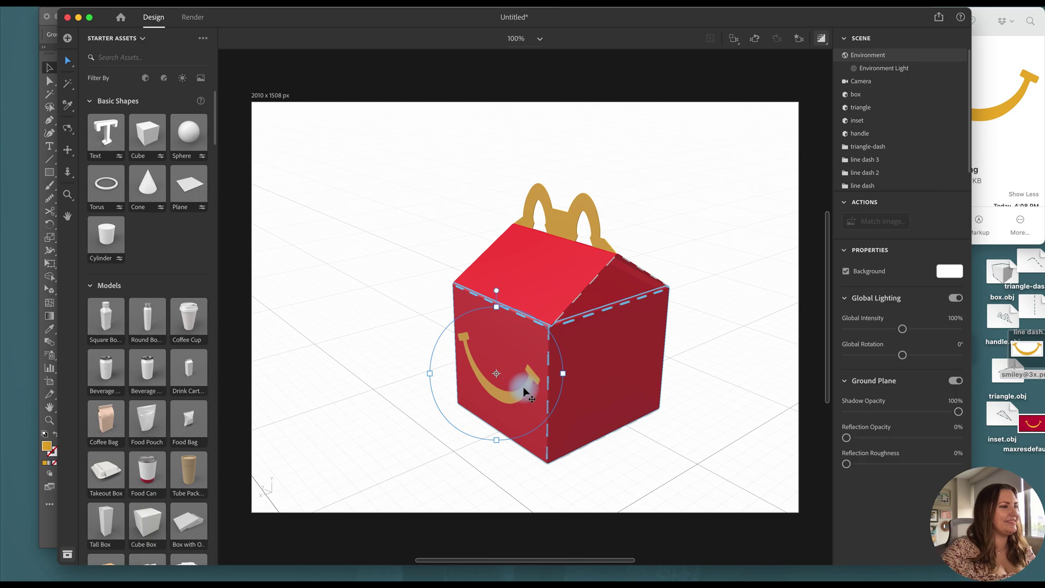
left_click_drag(560, 374, 515, 384)
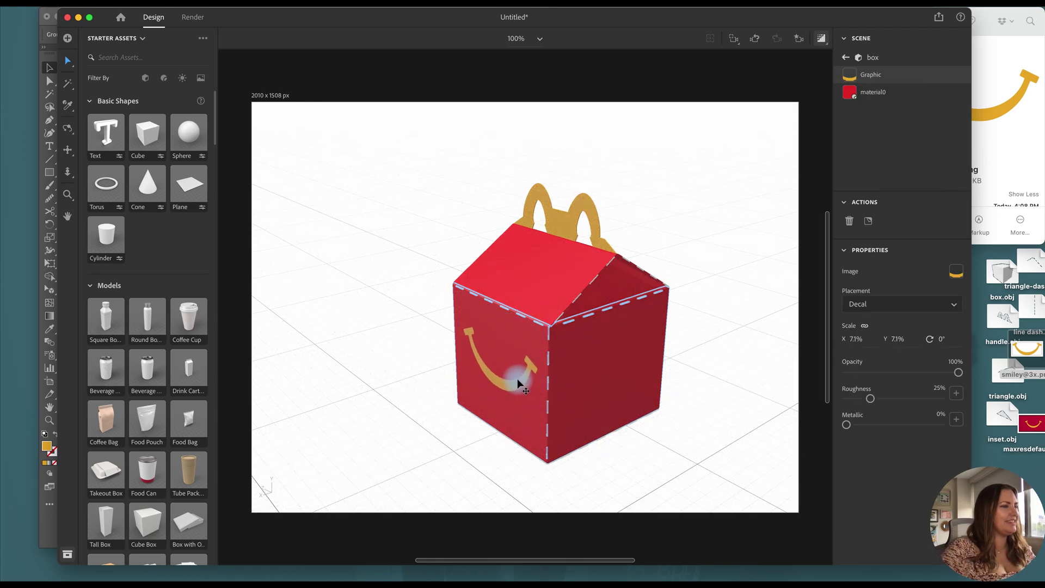
left_click(799, 38)
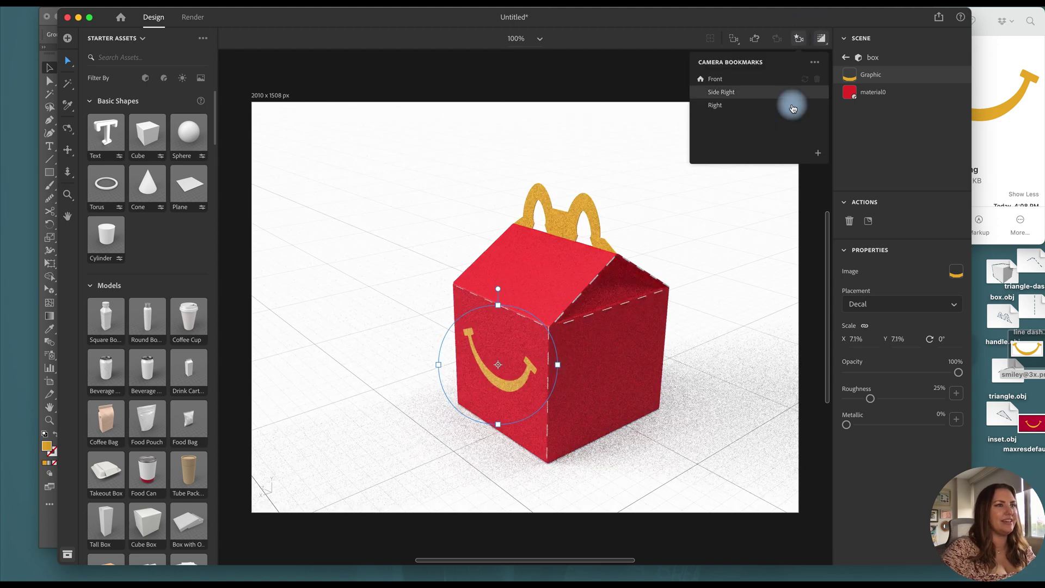
left_click(747, 80)
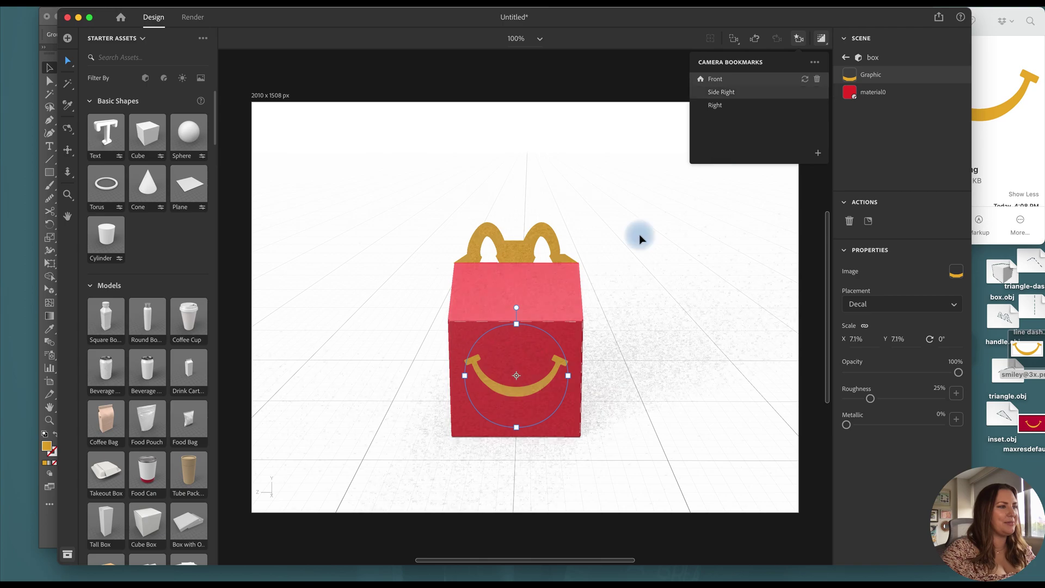